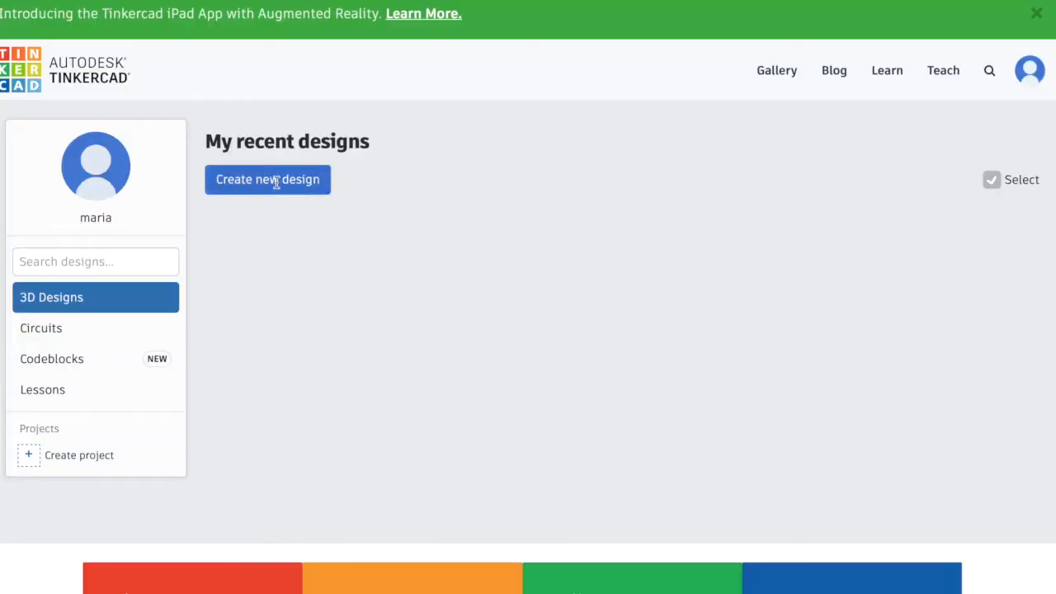
- Create a new 3D design and place a blue sphere, a solid red box and a green roof apart on the workplane
click(274, 180)
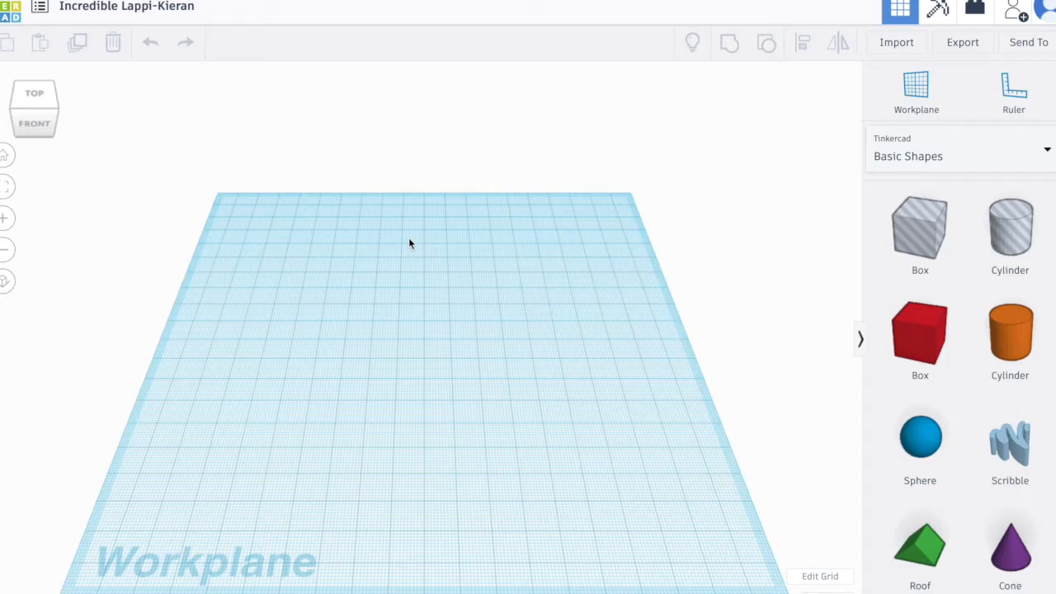
drag(920, 437, 481, 421)
drag(920, 329, 450, 317)
drag(920, 537, 579, 312)
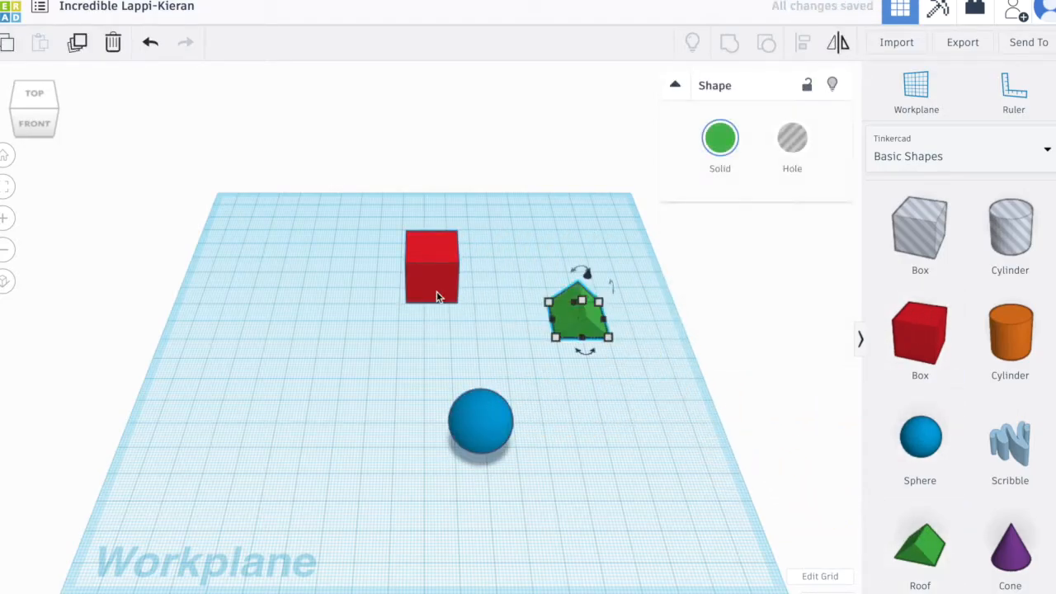
- Rename the design as Demo1 and deselect the roof
click(131, 6)
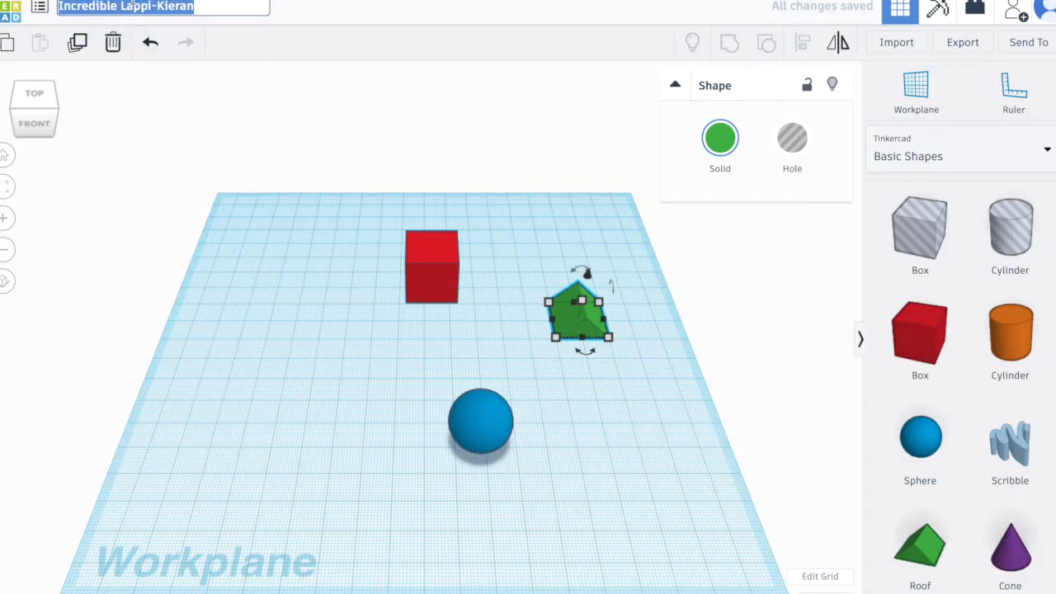
text(Demo1)
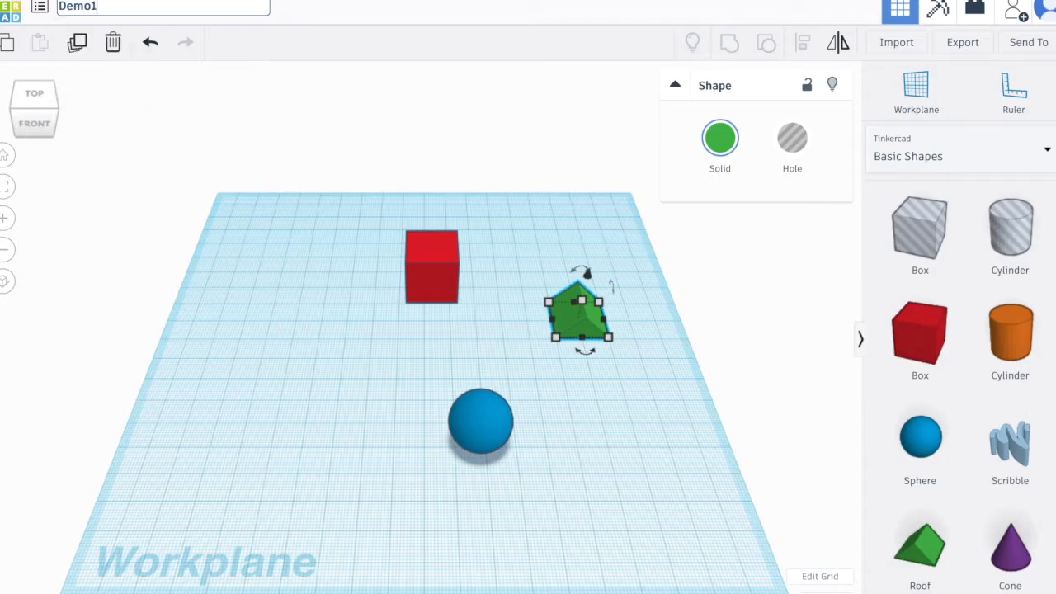
click(196, 121)
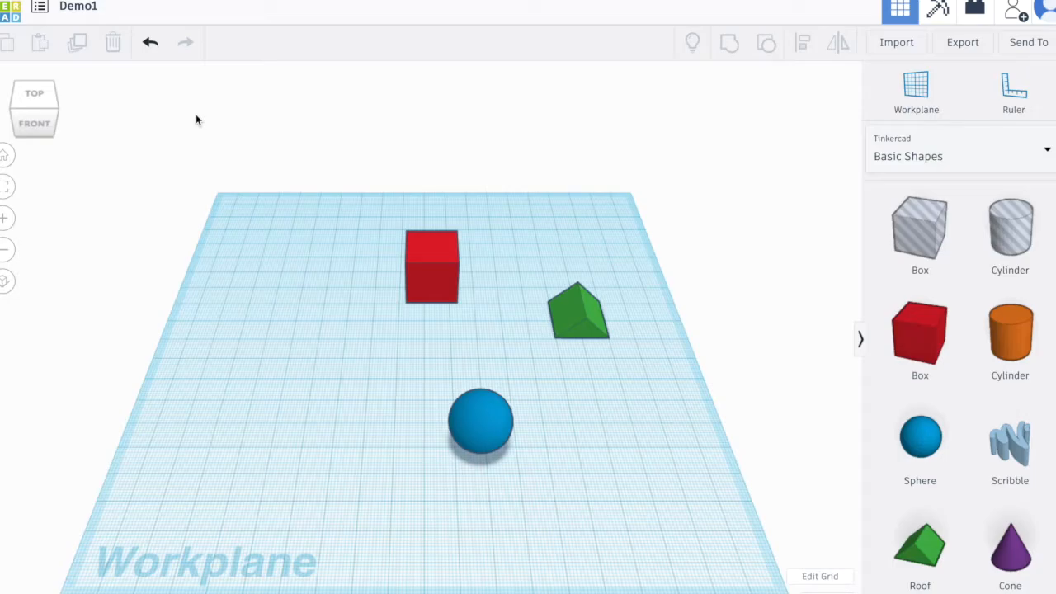
- Preview the design as Minecraft-style blocks and as toy bricks, and return to the 3D design view
click(935, 10)
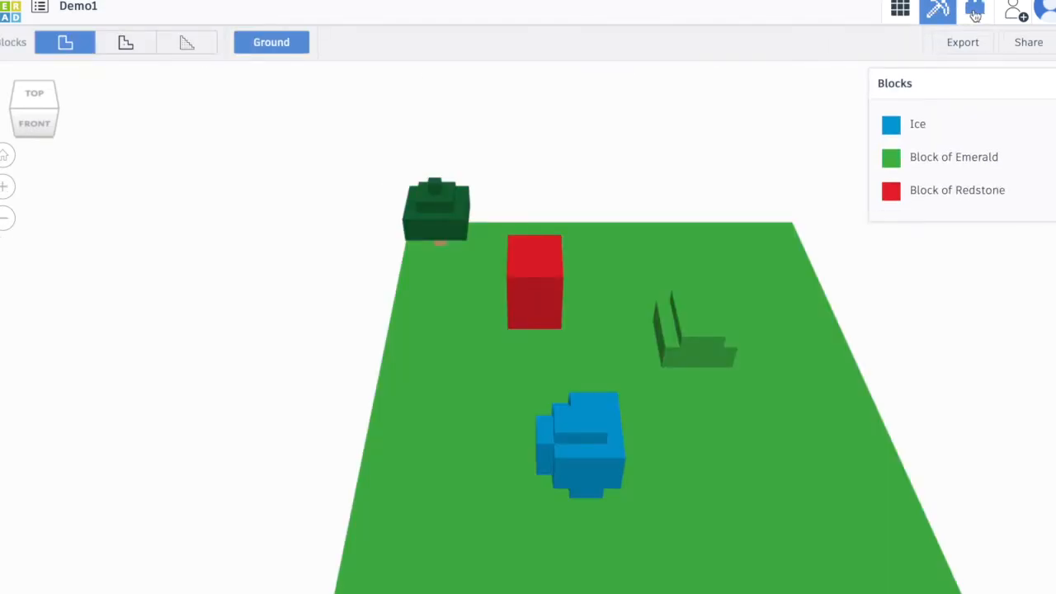
click(976, 11)
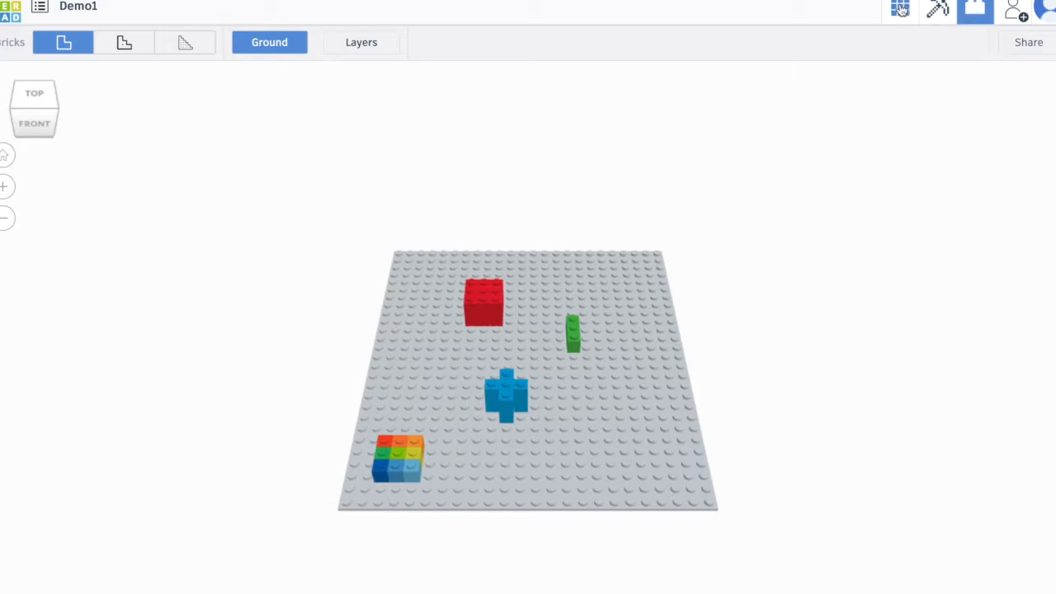
click(901, 10)
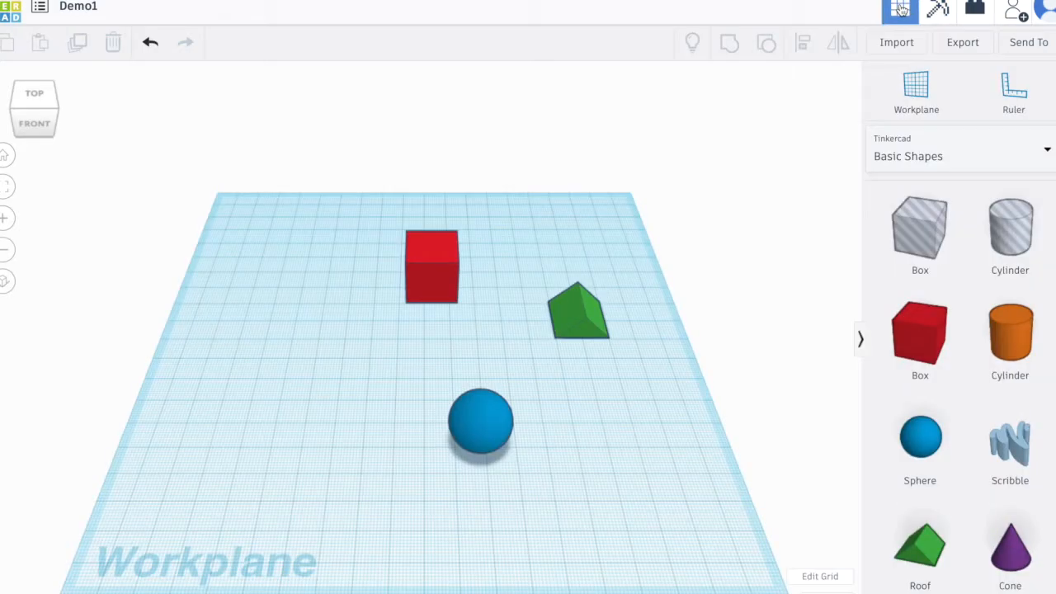
- Generate a new collaboration link for the design and copy it
click(1017, 12)
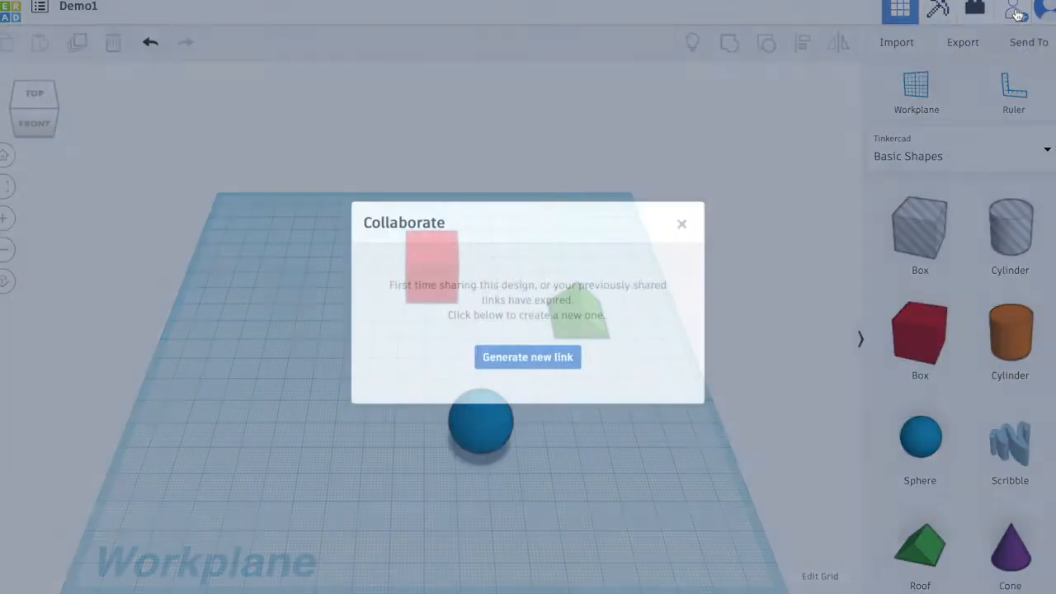
click(551, 358)
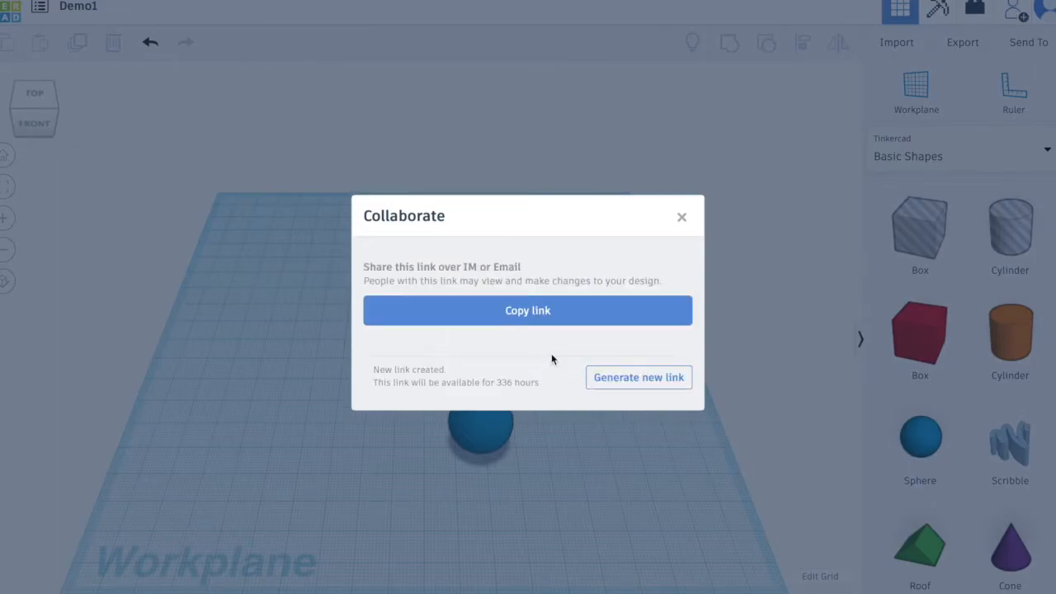
click(570, 327)
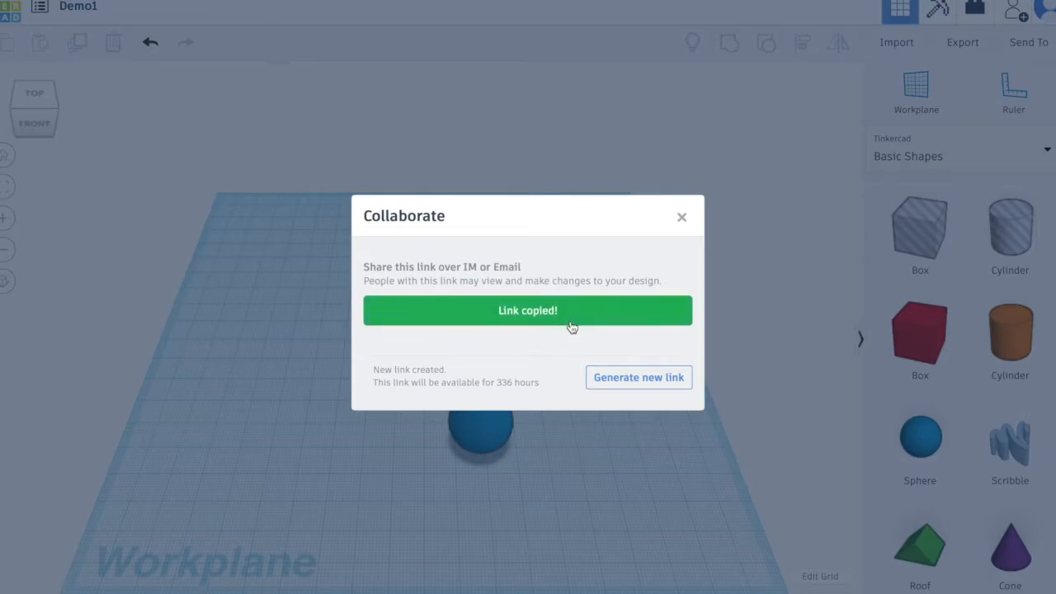
click(679, 219)
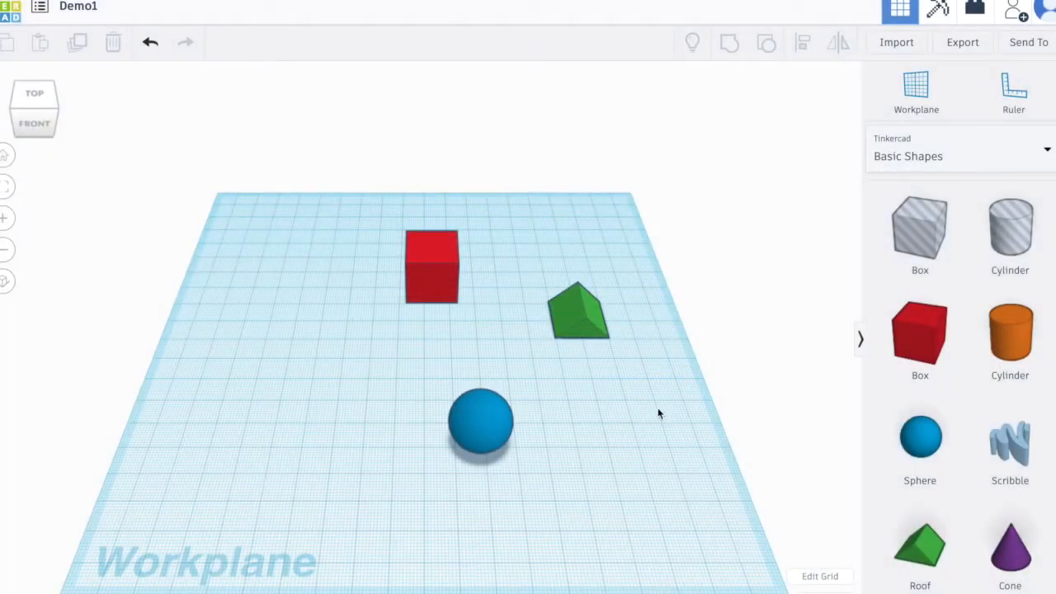
- Place a cone left of the sphere, duplicate it, and move the copy about 20 mm left and 4 mm forward
drag(1010, 548, 350, 363)
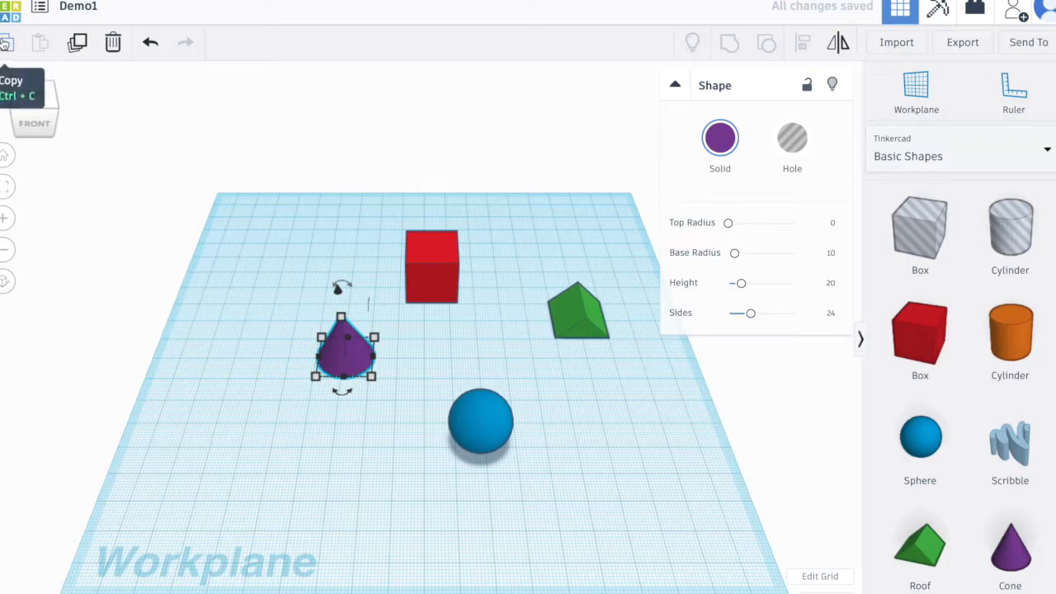
click(72, 45)
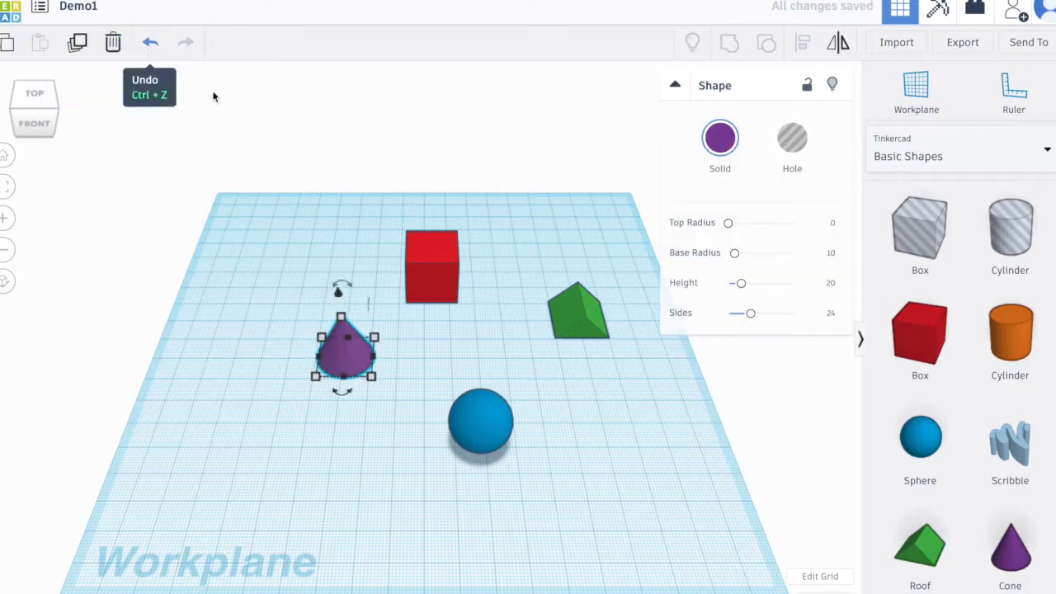
drag(354, 363, 292, 371)
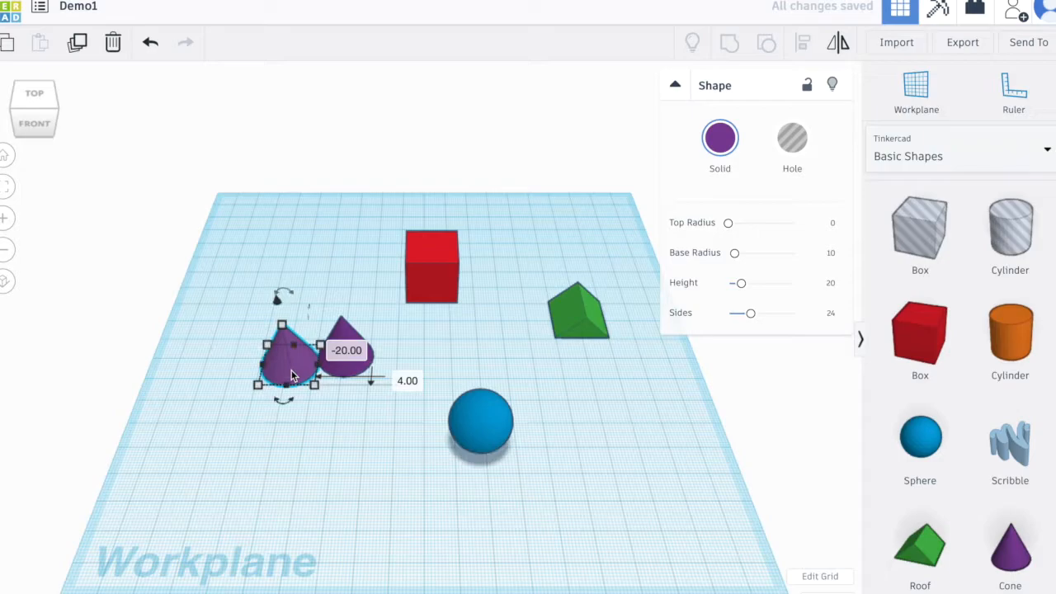
- Look at the import and export options for shapes without importing or exporting anything
click(899, 45)
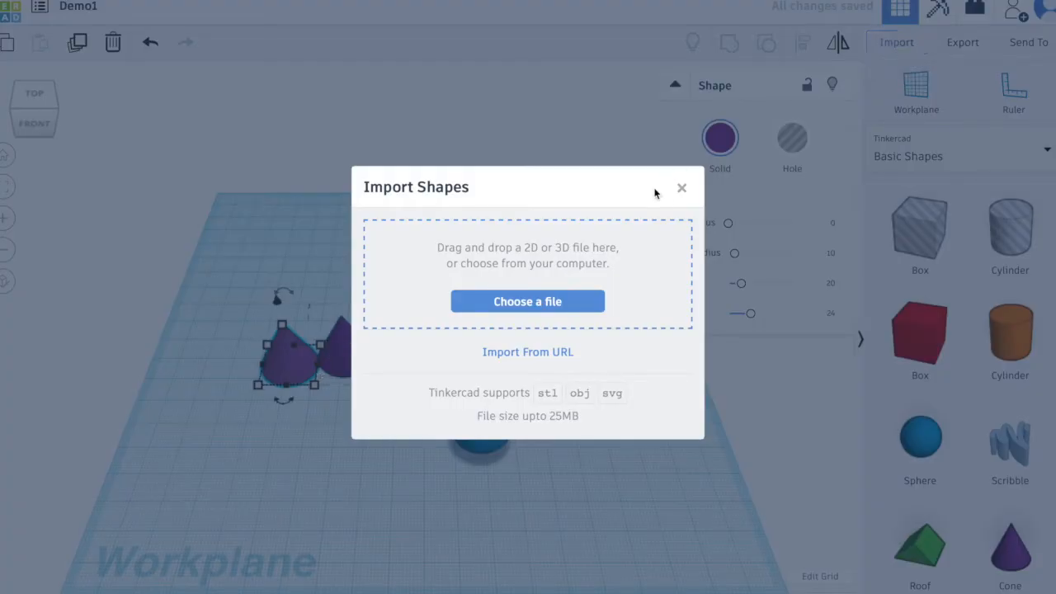
click(682, 189)
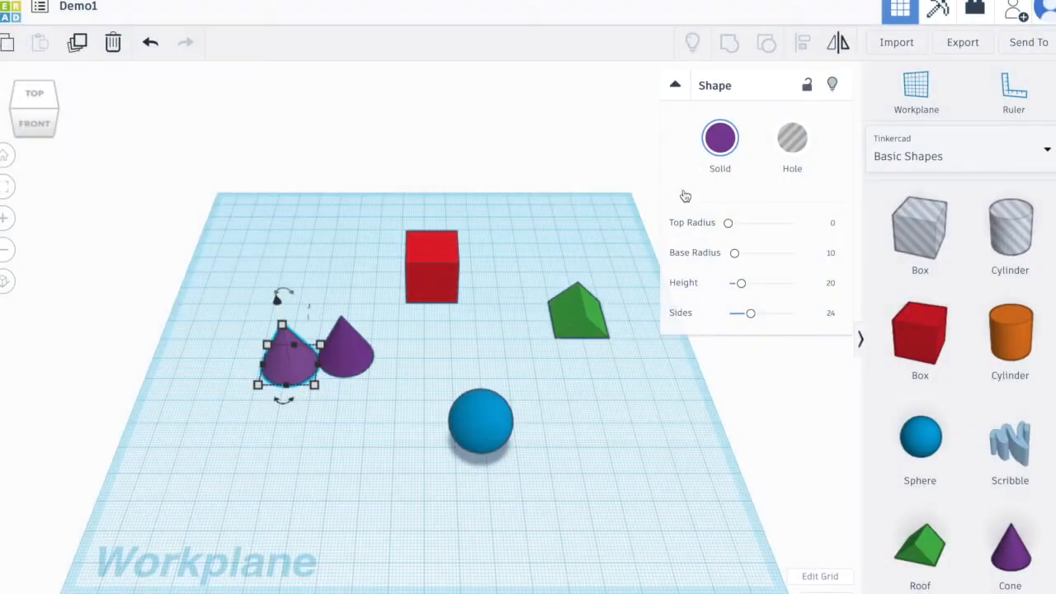
click(961, 47)
click(683, 146)
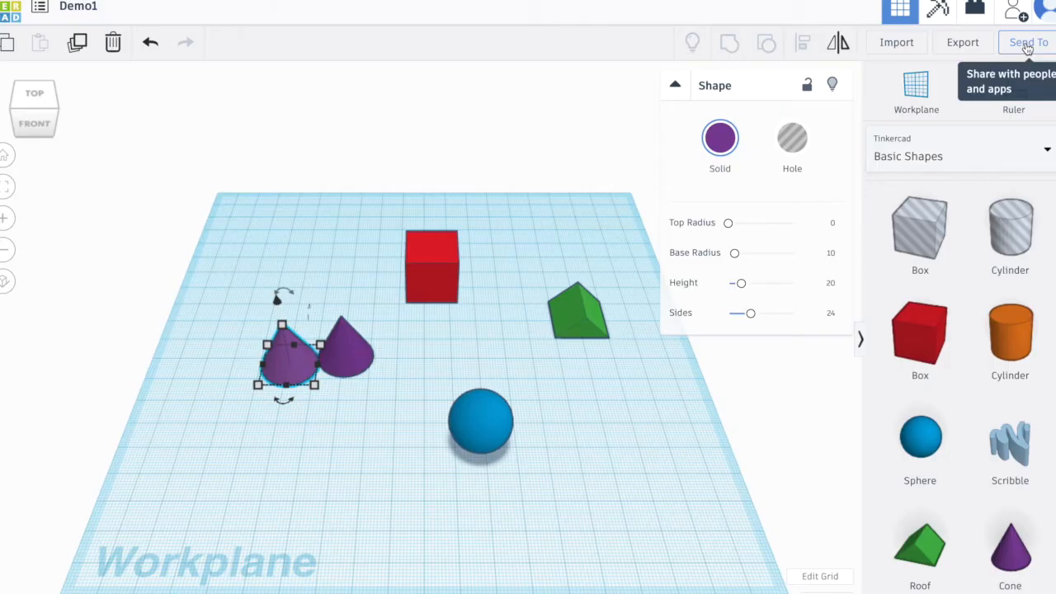
- Review the options for sending the design to 3D communities or sharing it with people, and leave them unused
click(1027, 45)
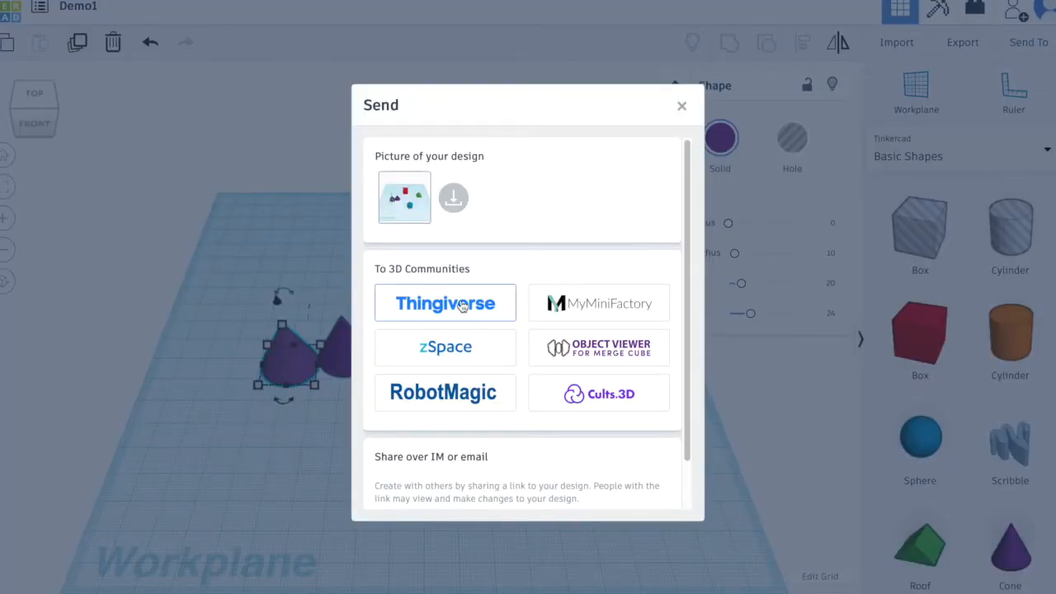
scroll(451, 311, down, 1)
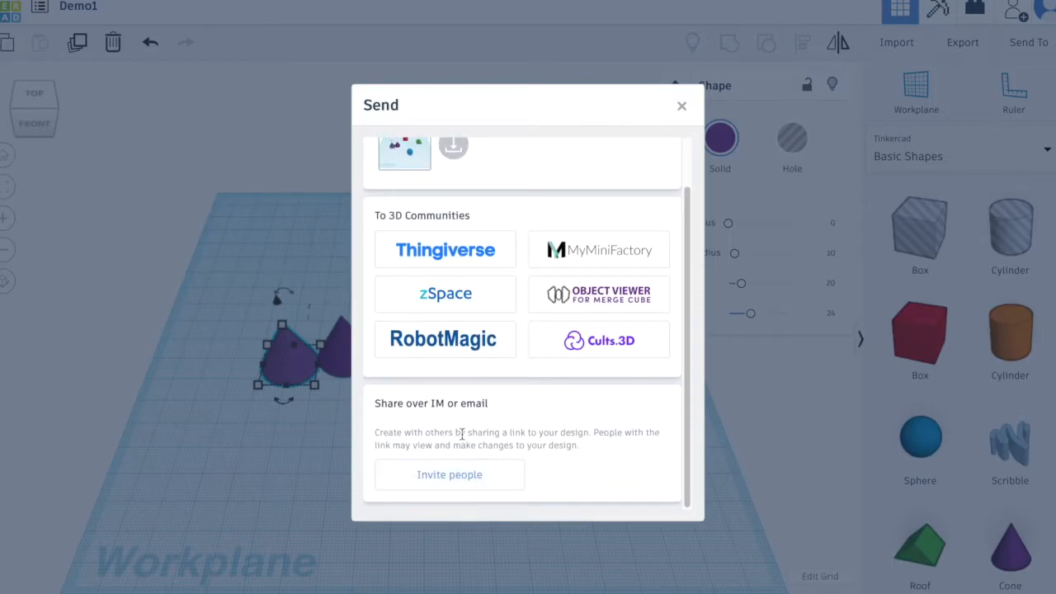
scroll(463, 307, up, 1)
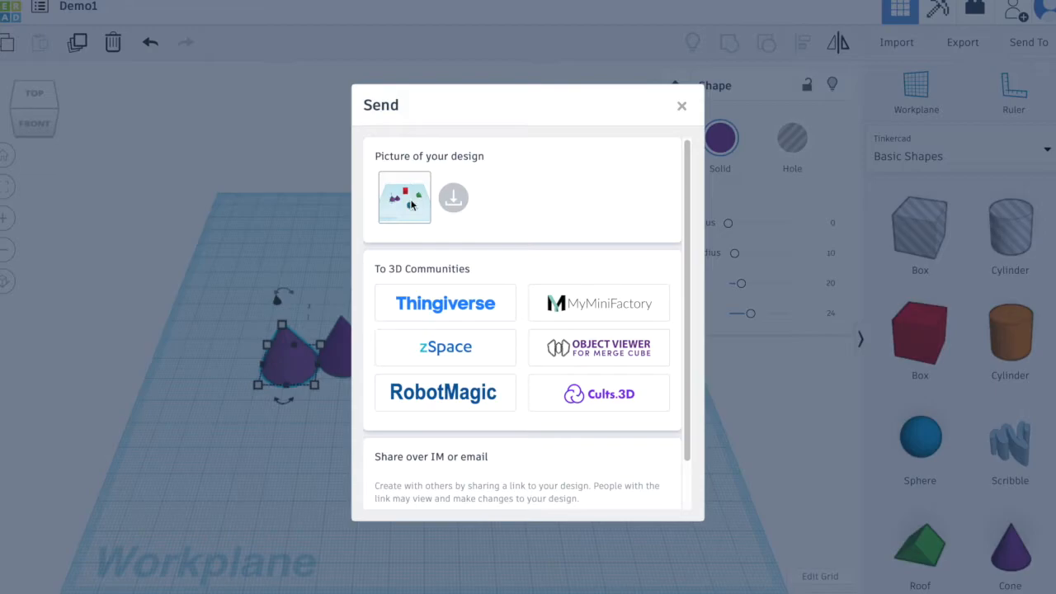
click(681, 107)
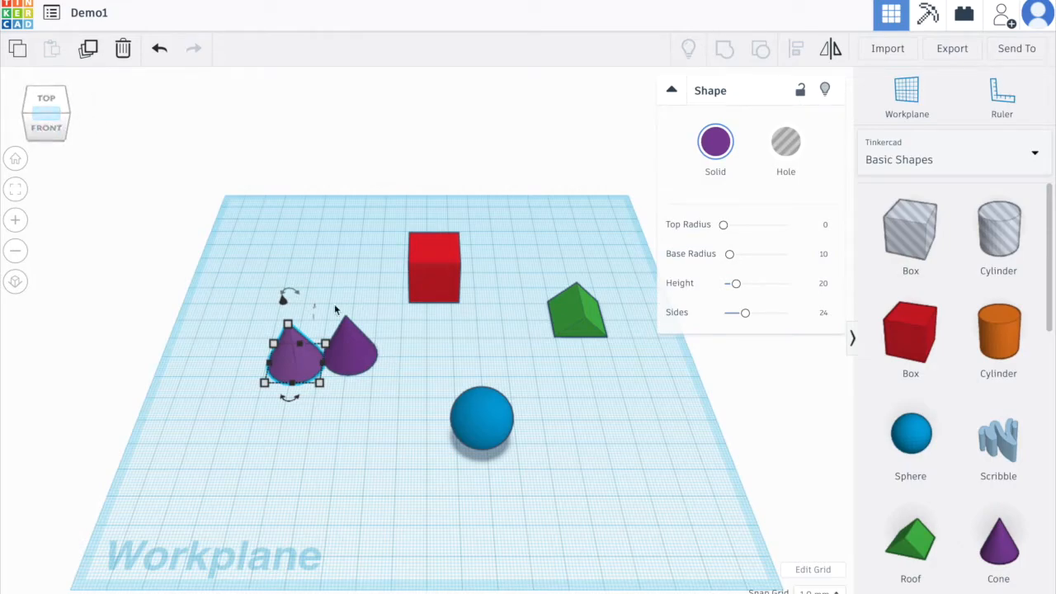
- Orbit the workplane, restore the home view, and fit the view to the left cone
drag(48, 121, 53, 159)
click(16, 160)
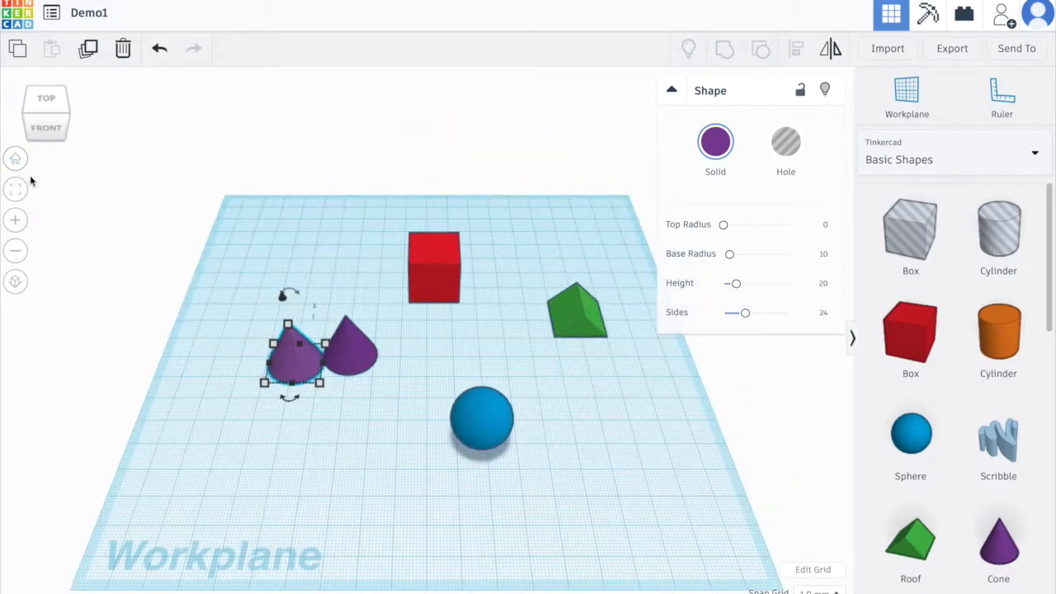
click(174, 250)
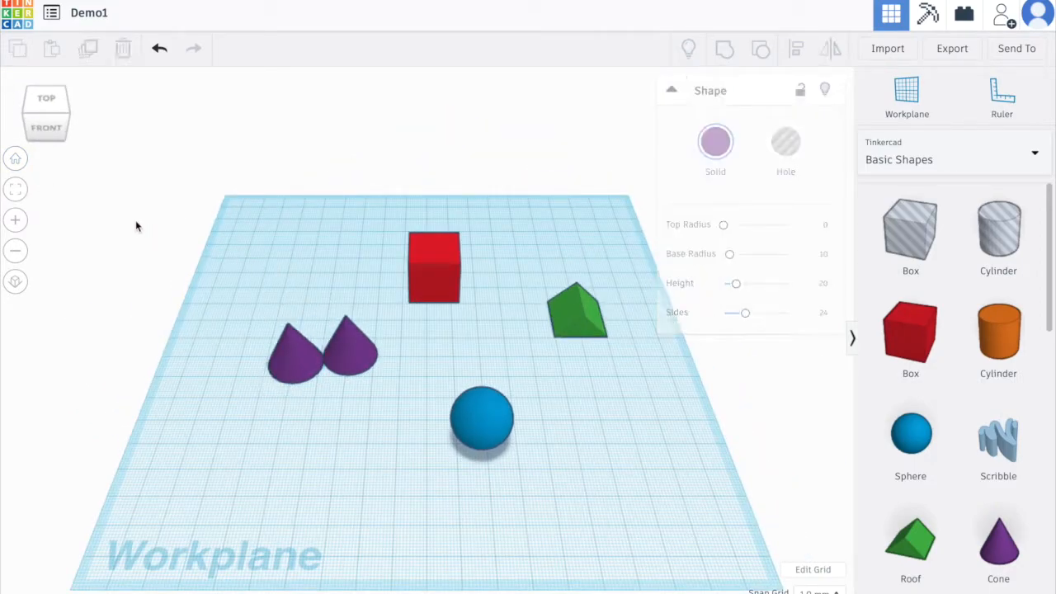
click(296, 368)
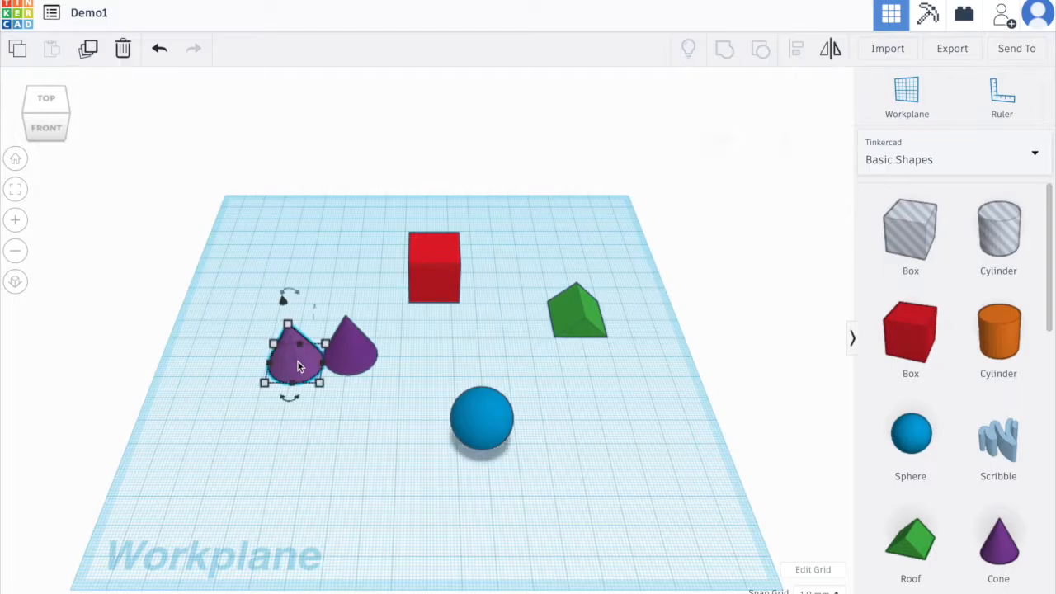
click(17, 190)
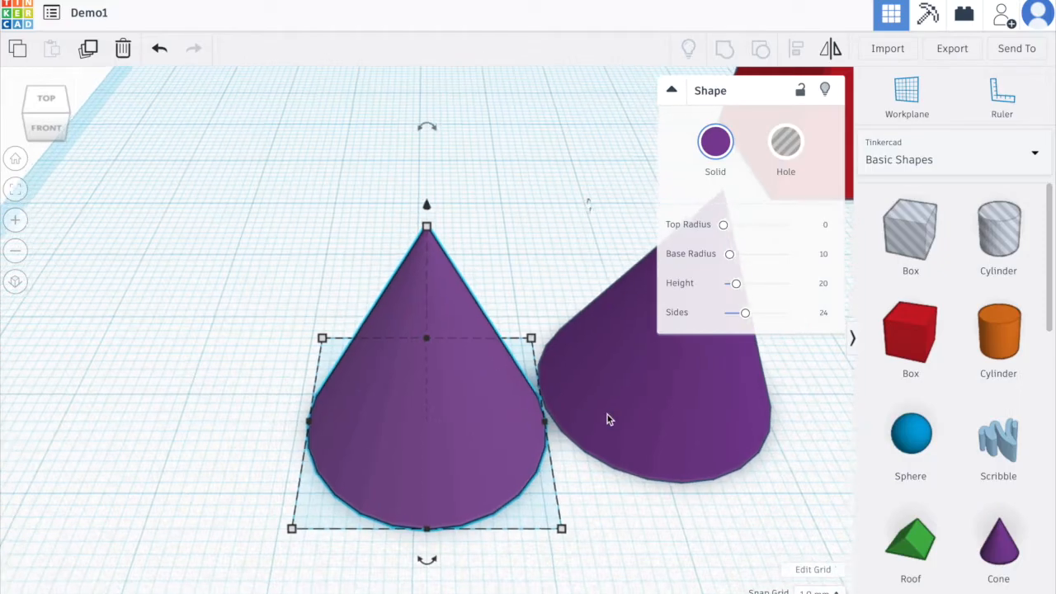
scroll(608, 414, down, 4)
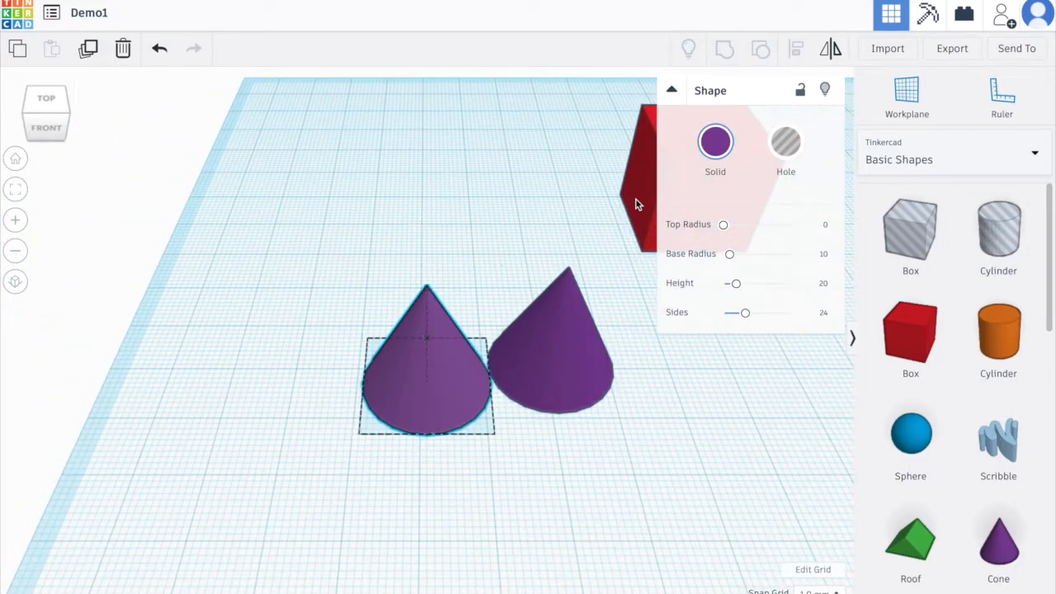
- Fit the view to the red box and inspect it at different zoom levels, ending with the whole workplane in view
click(632, 204)
click(15, 191)
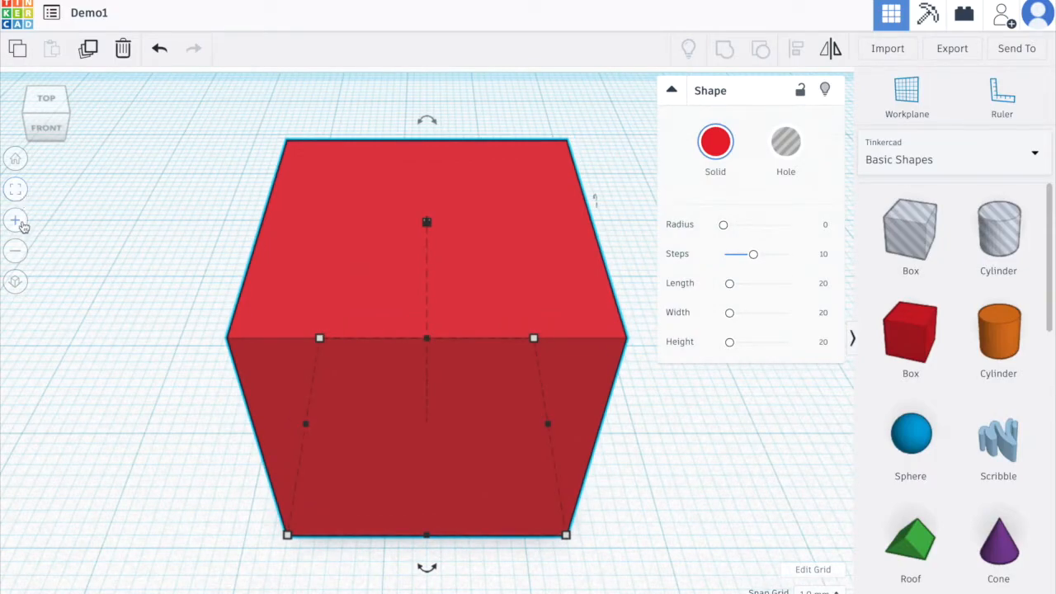
click(22, 224)
click(21, 250)
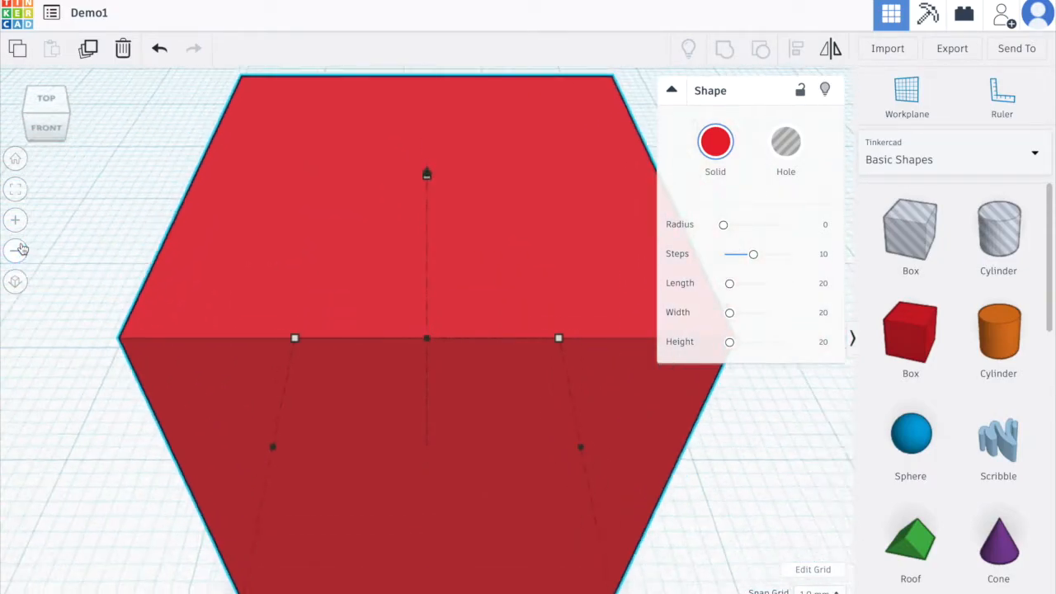
click(21, 250)
click(20, 250)
click(21, 250)
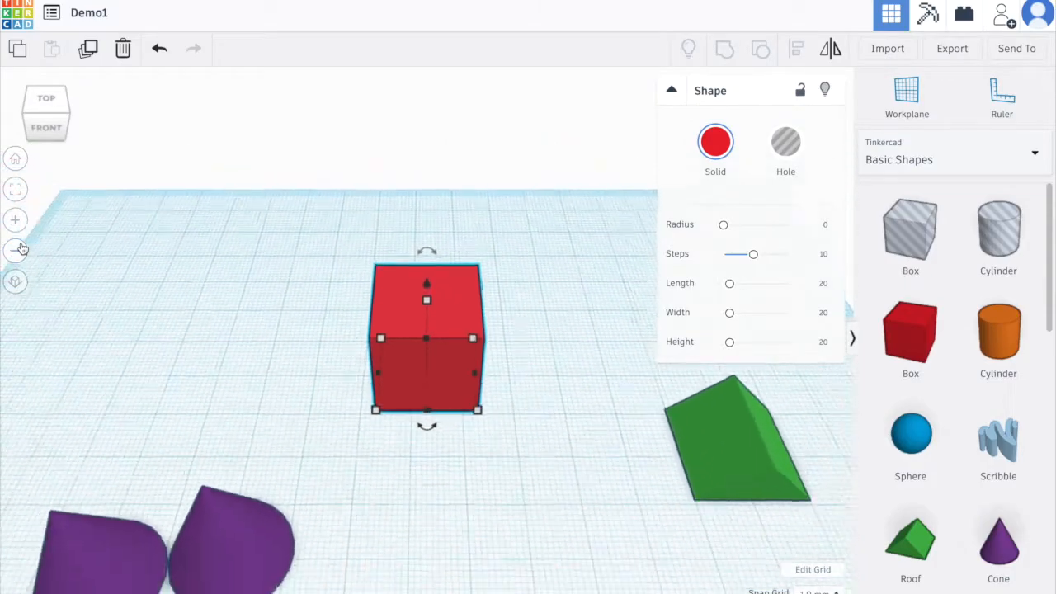
scroll(358, 450, down, 2)
scroll(358, 450, up, 2)
scroll(358, 450, down, 2)
scroll(358, 448, down, 5)
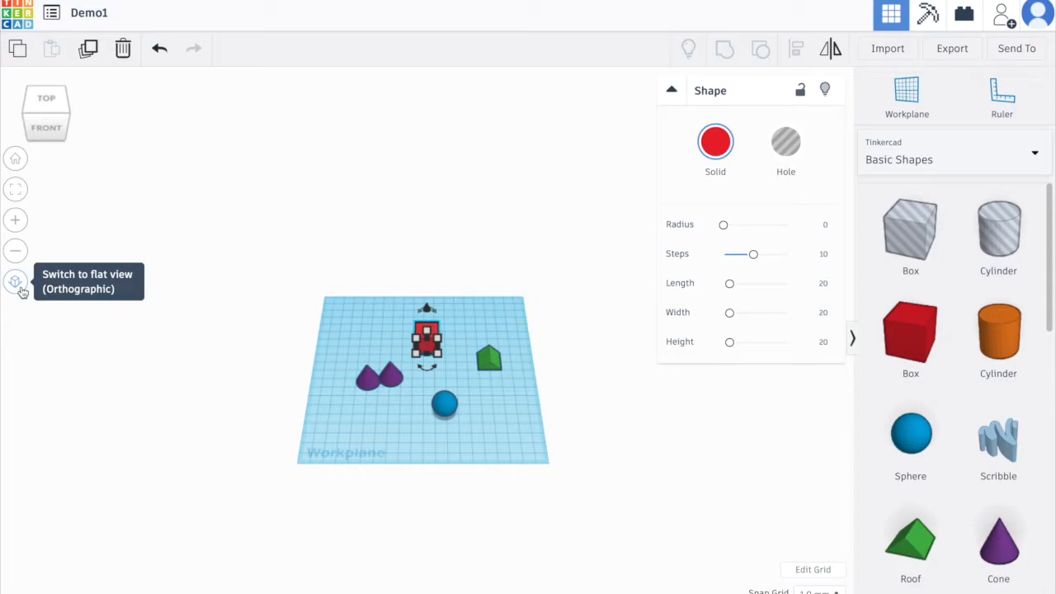
- Switch to the flat orthographic view and move the right cone about 40 mm back and 3 mm right, beside the red box
click(21, 289)
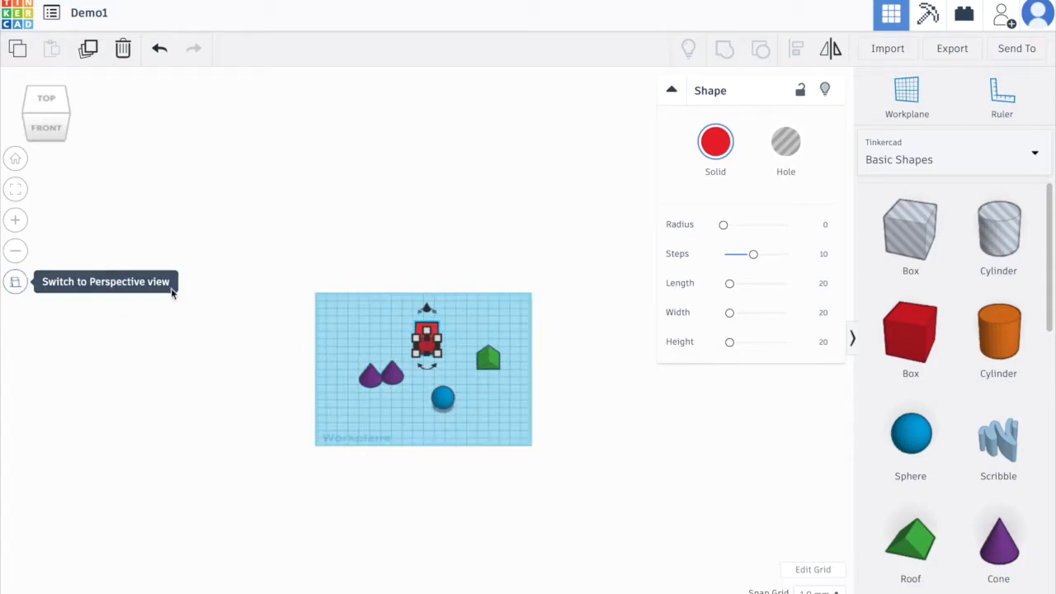
scroll(473, 358, up, 4)
scroll(473, 359, up, 2)
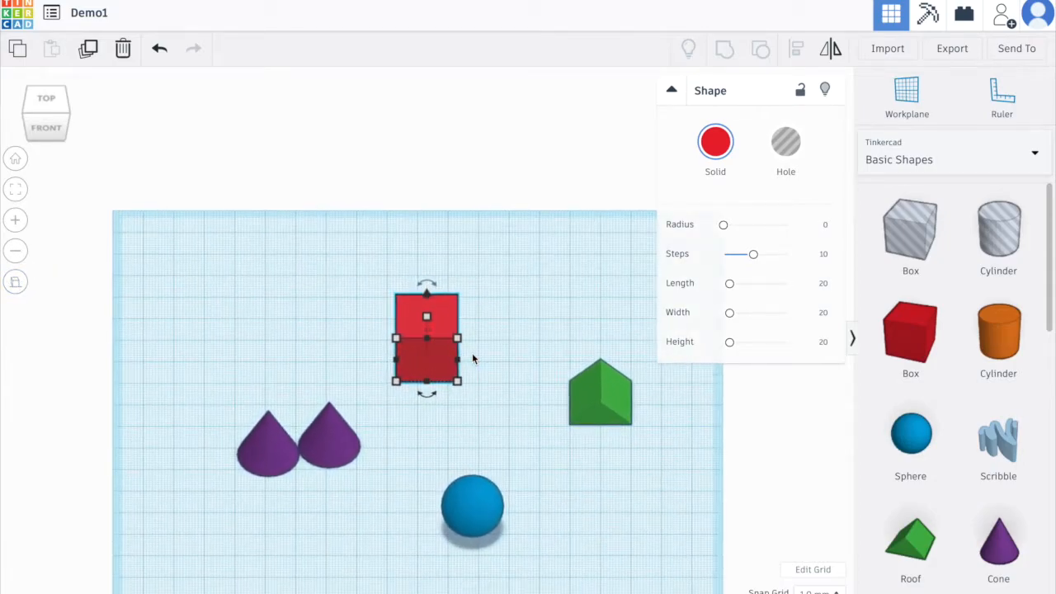
click(337, 453)
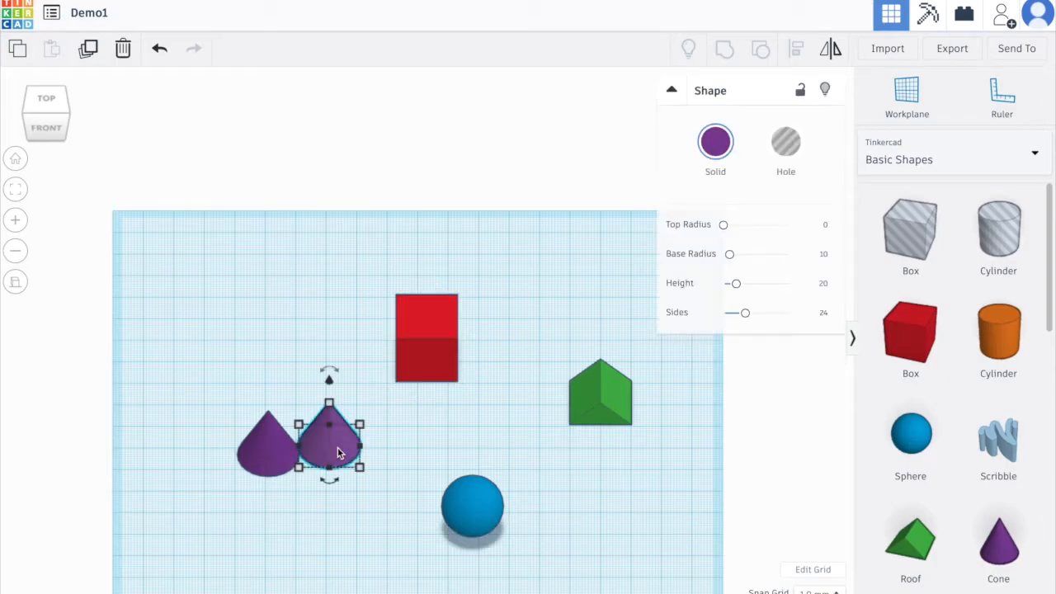
drag(337, 448, 348, 355)
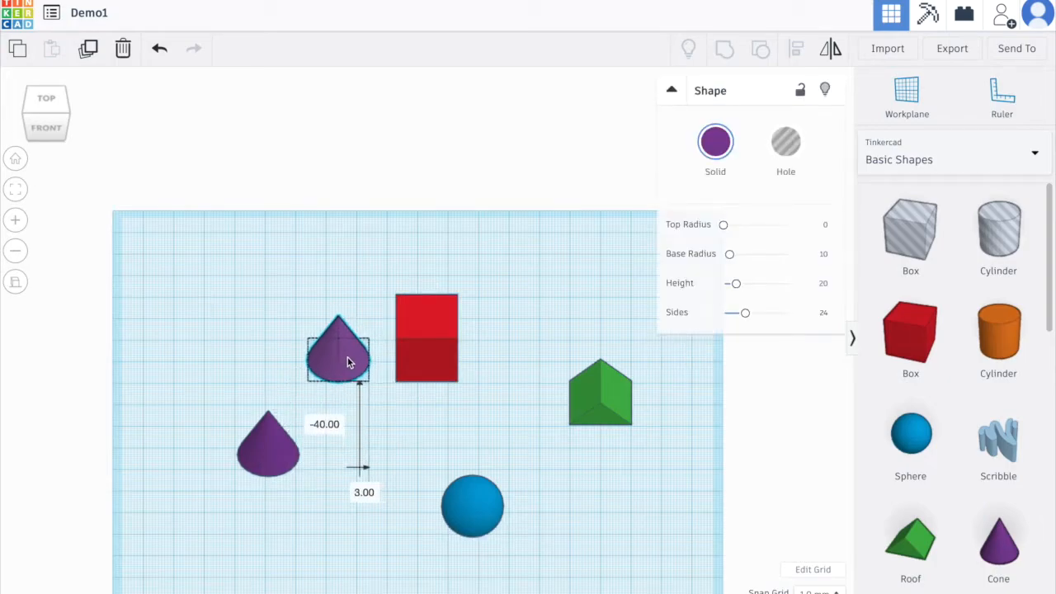
- Return to the perspective view and select the two cones, the red box and the green roof together
click(17, 284)
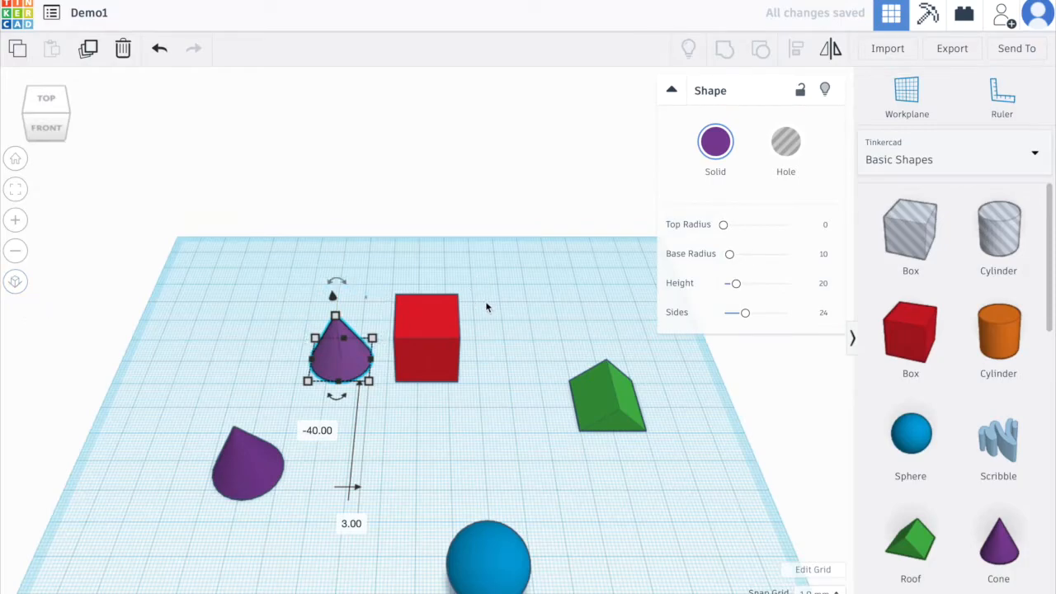
drag(284, 283, 677, 454)
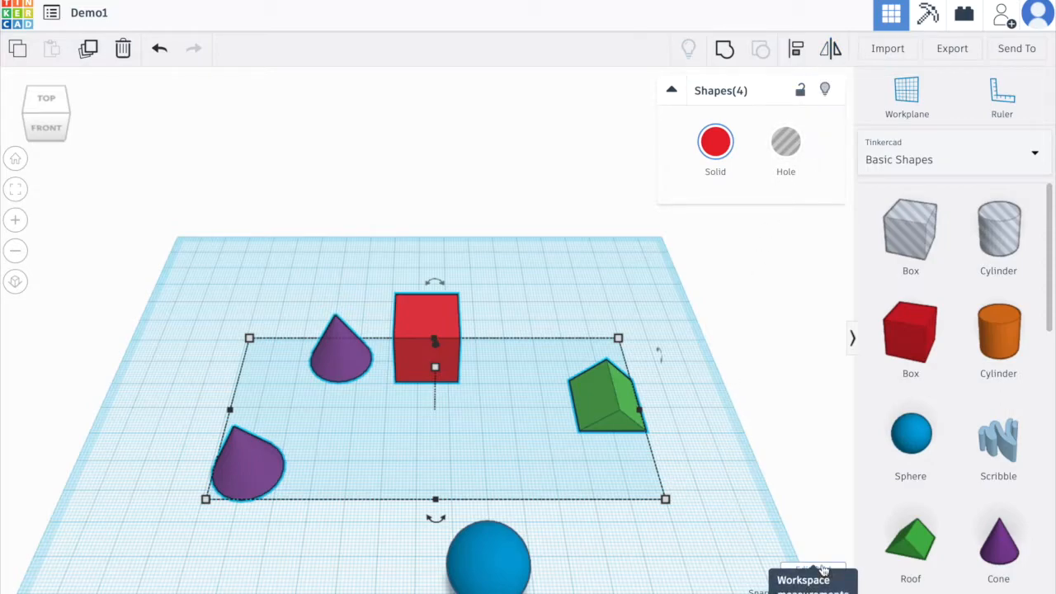
- Place a temporary workplane on top of the red box, and restore the original workplane
click(917, 100)
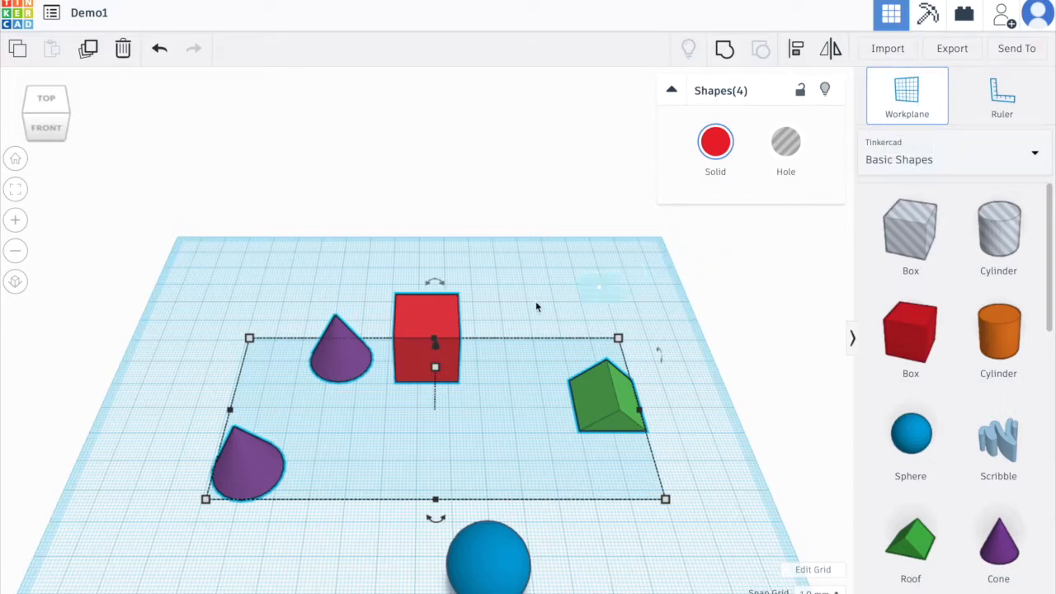
click(430, 320)
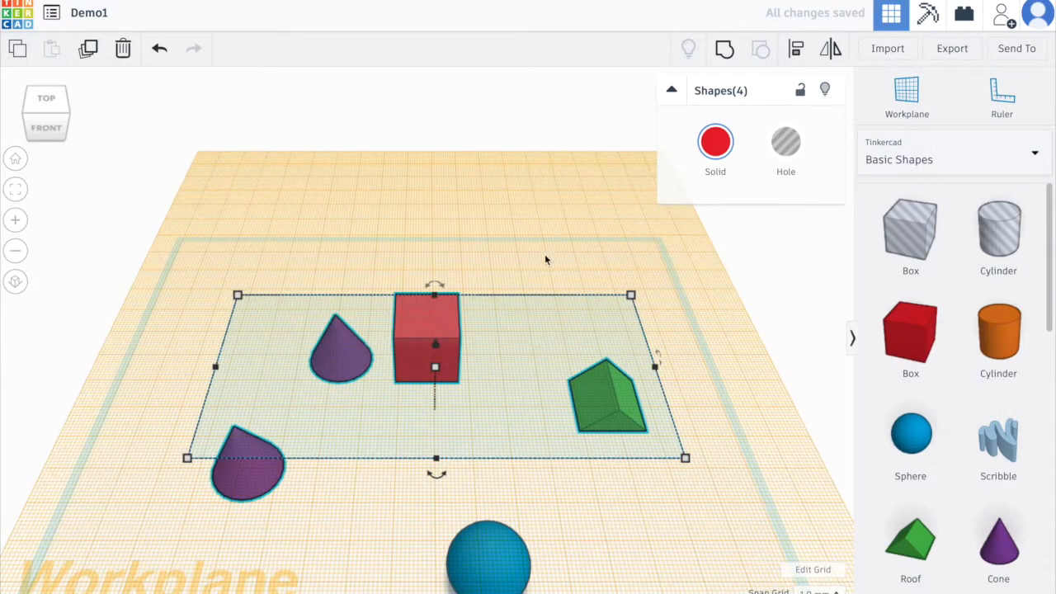
click(921, 104)
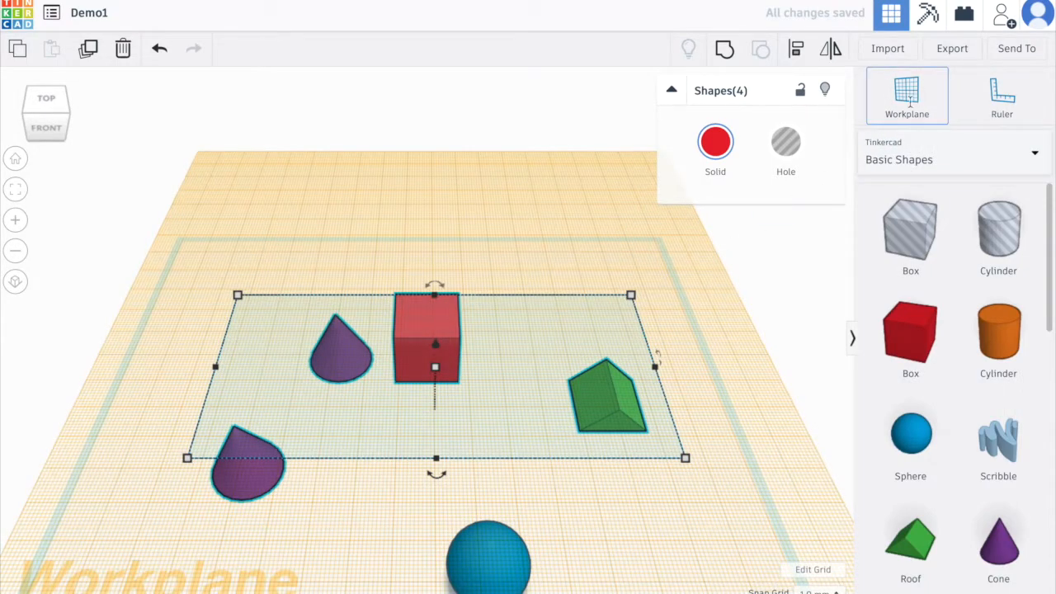
click(614, 271)
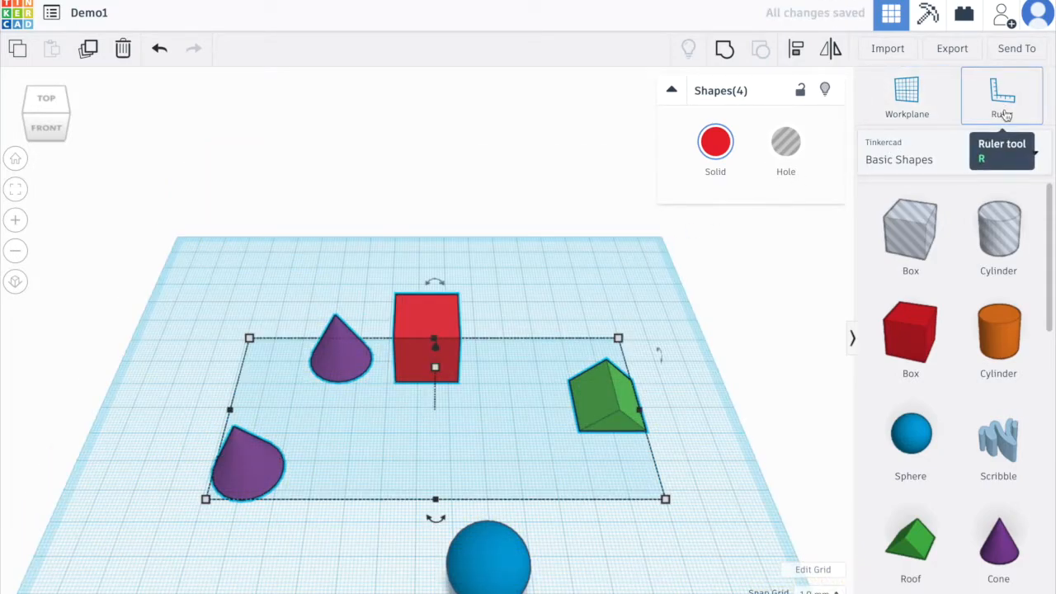
- Add two Ball shapes from the Connectors collection, one in the workplane's back right corner and one between the red box and the green roof
click(943, 167)
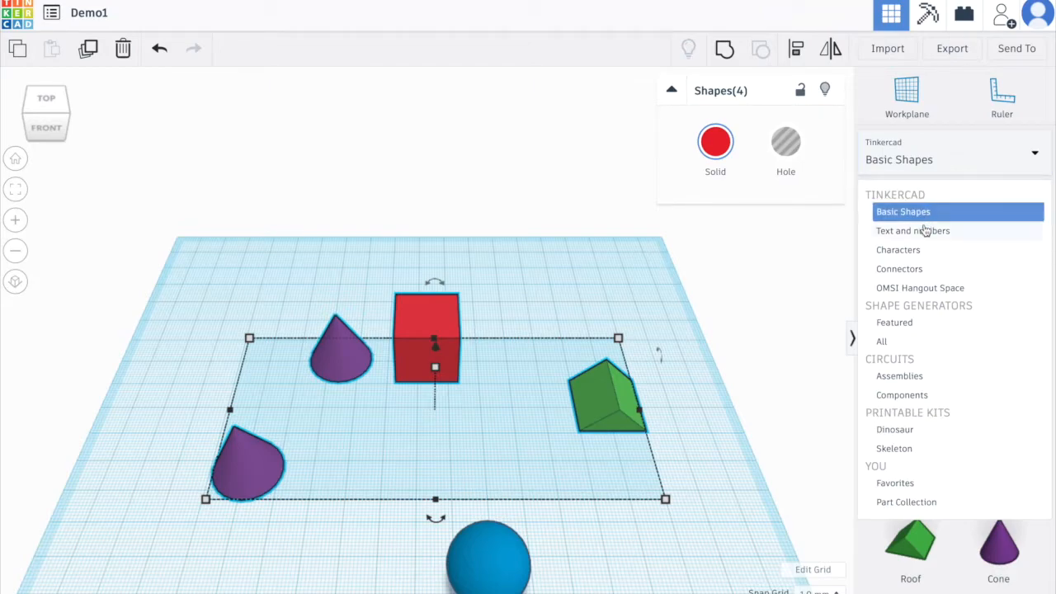
click(916, 268)
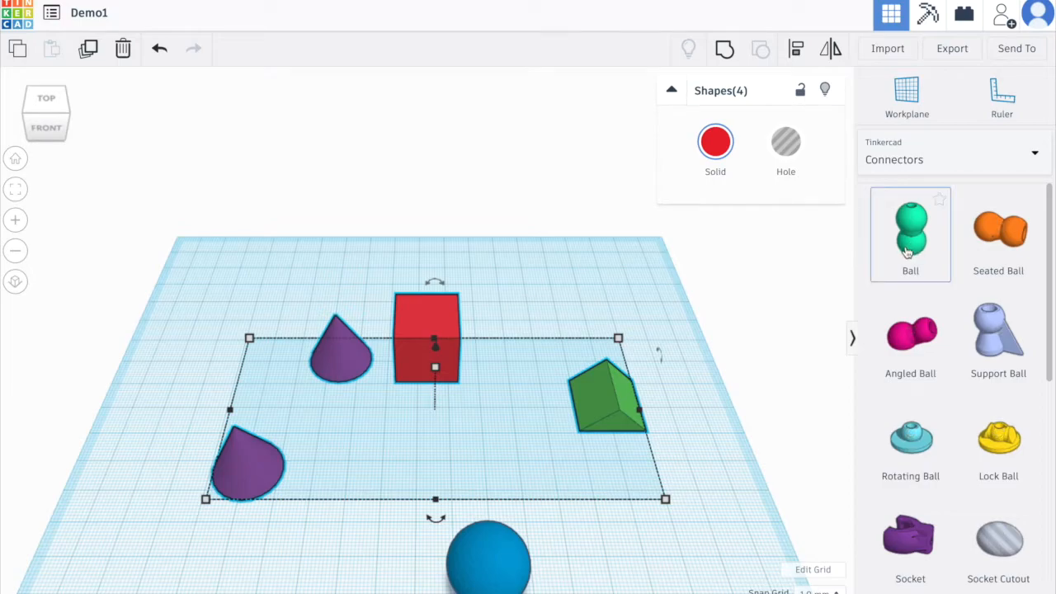
click(911, 233)
click(630, 272)
click(600, 310)
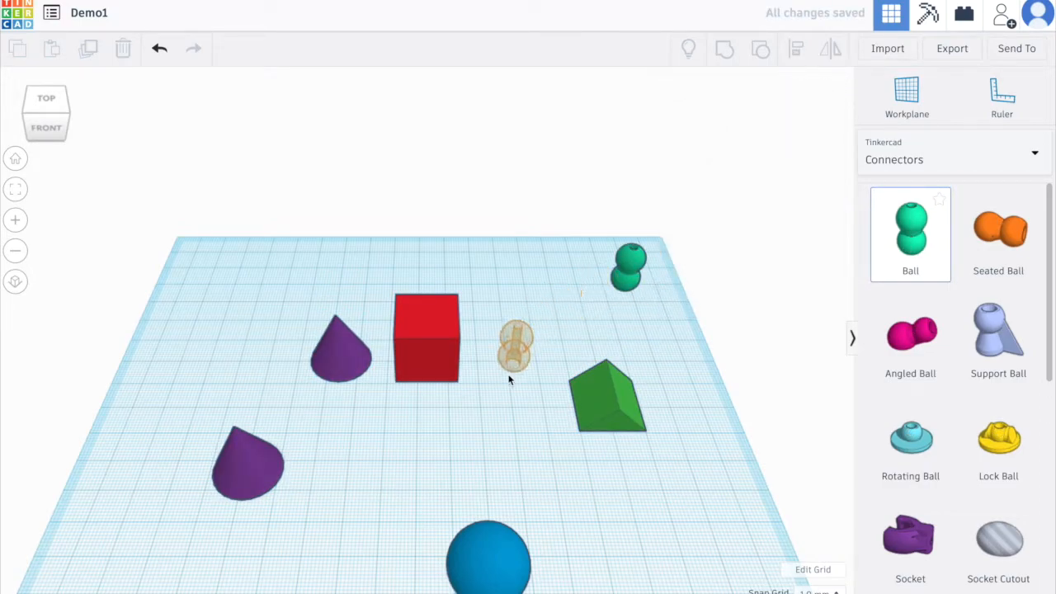
click(503, 436)
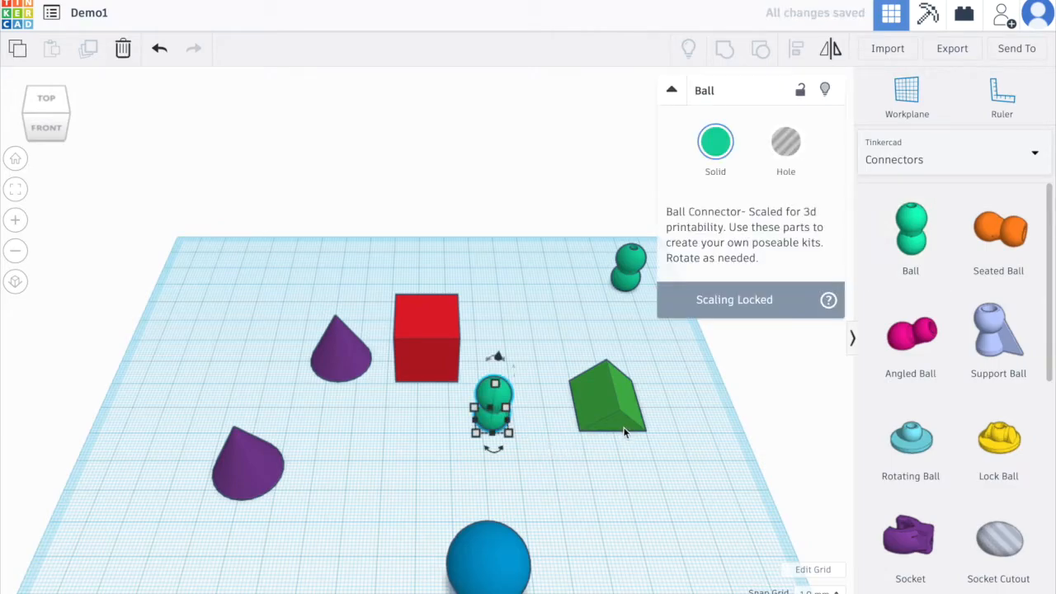
drag(506, 406, 530, 407)
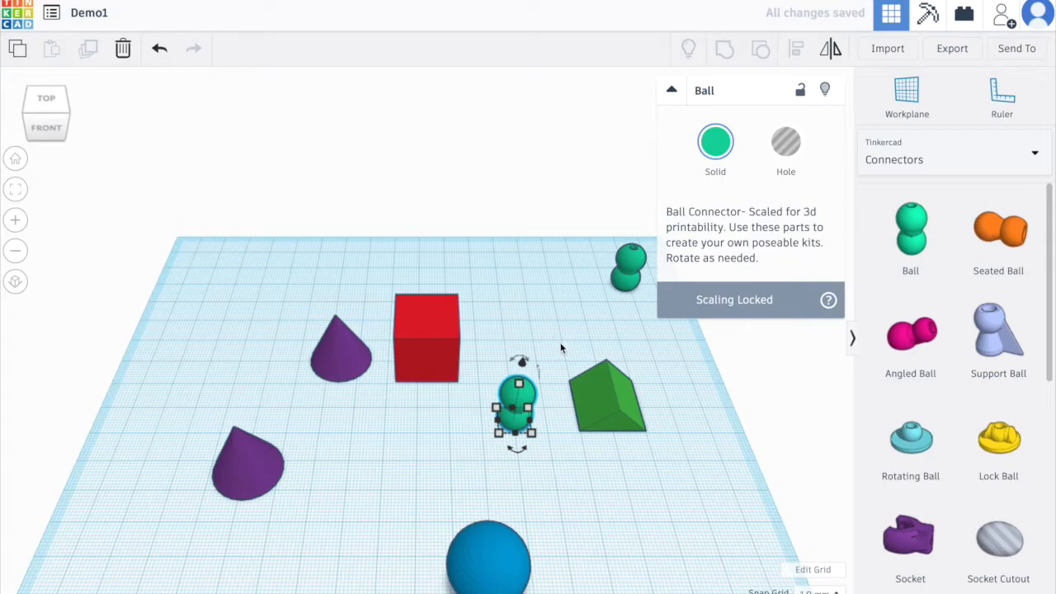
- Try Inches and Millimeters as units in the grid properties, and close them without updating the grid
click(820, 571)
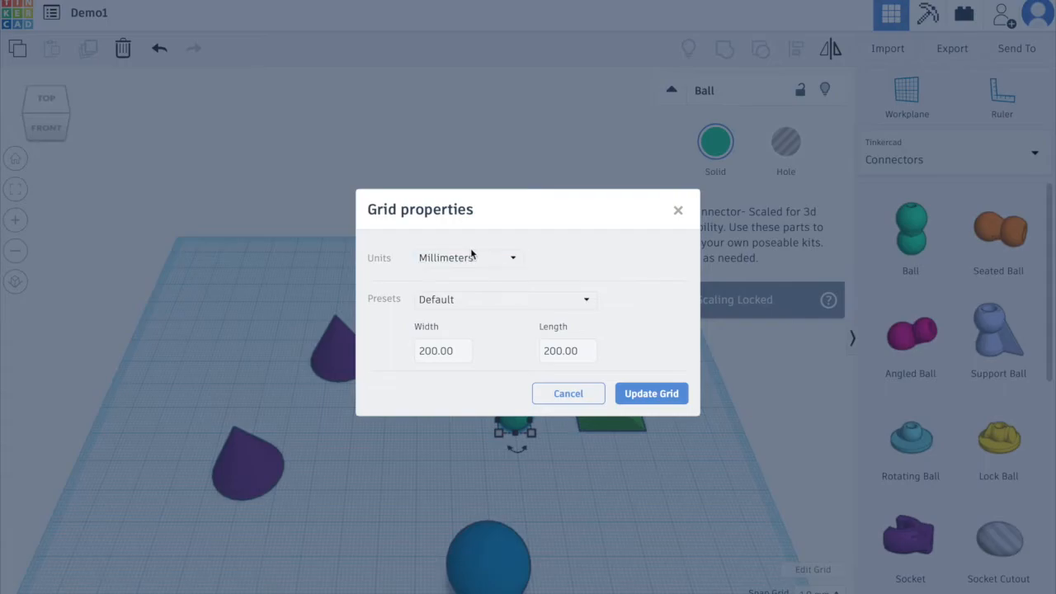
click(512, 261)
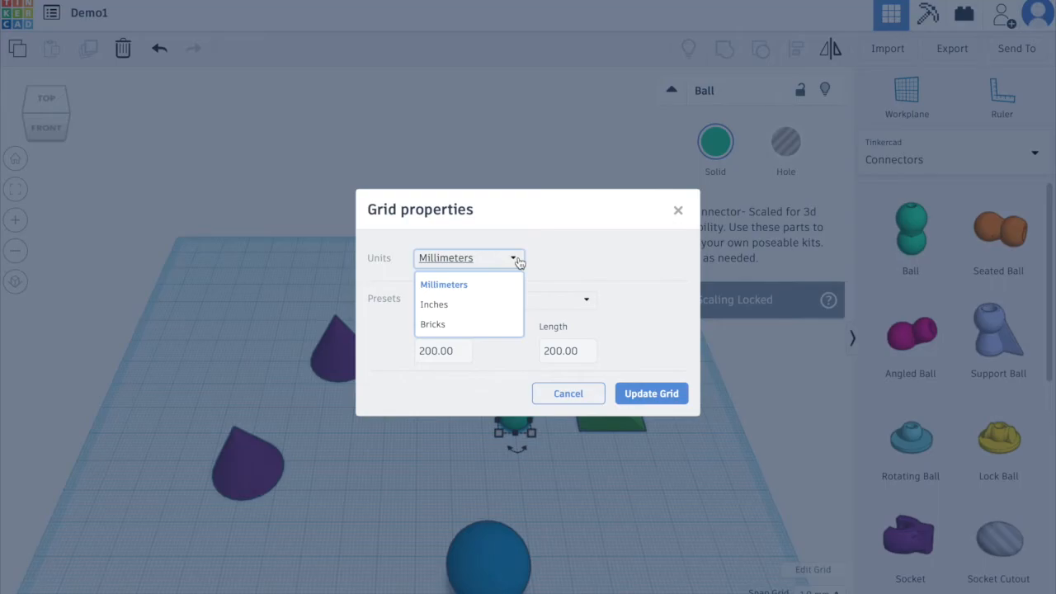
click(453, 304)
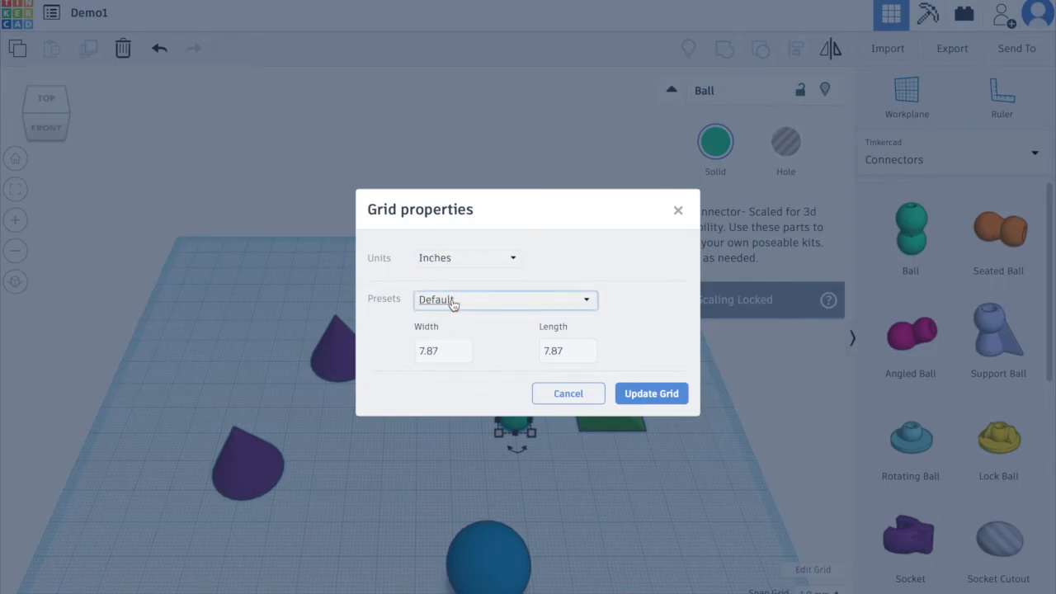
click(483, 262)
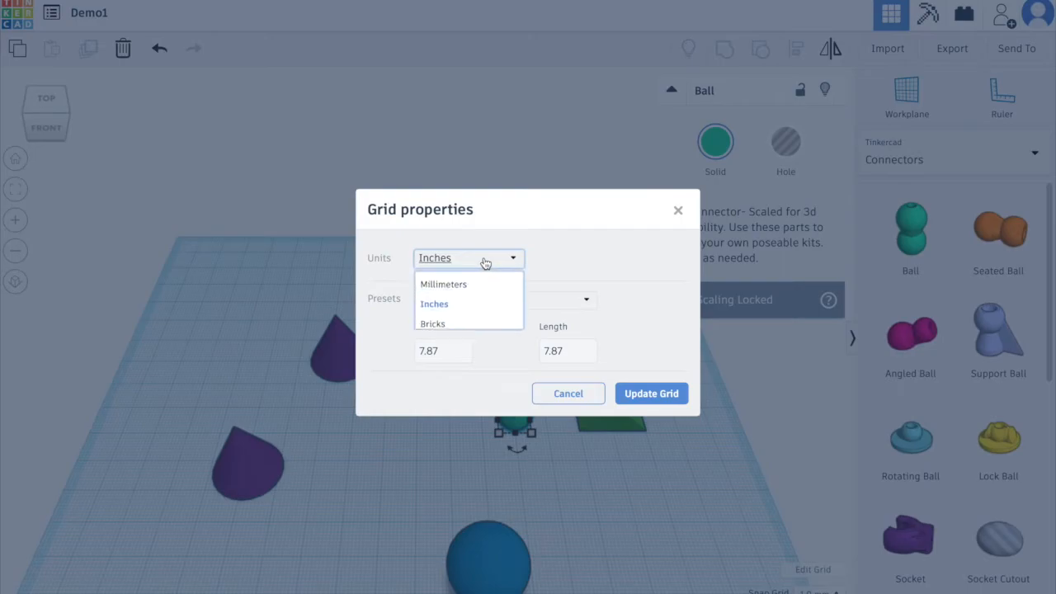
click(459, 286)
click(446, 353)
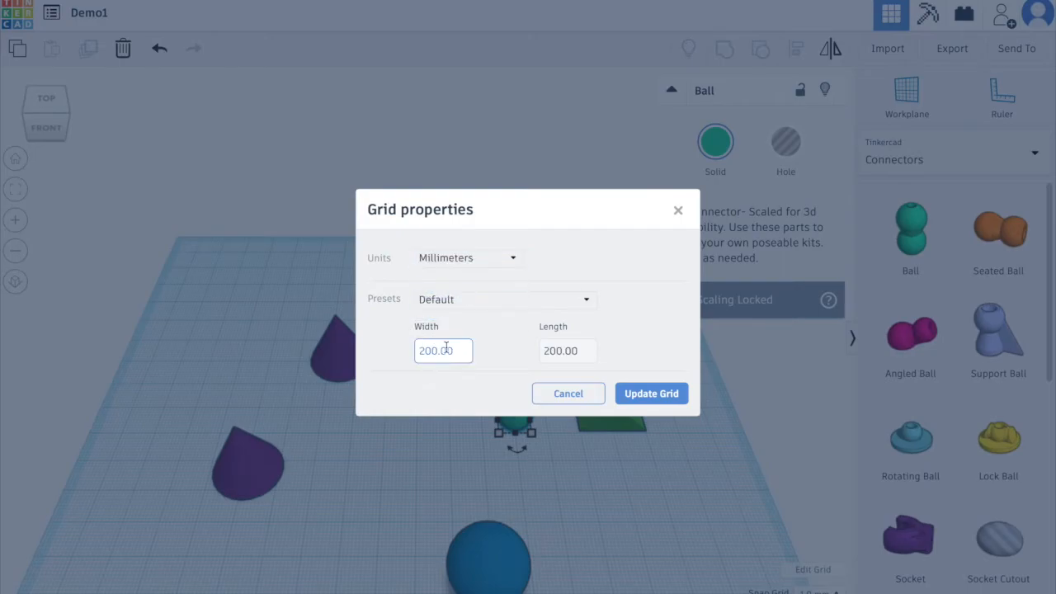
click(460, 261)
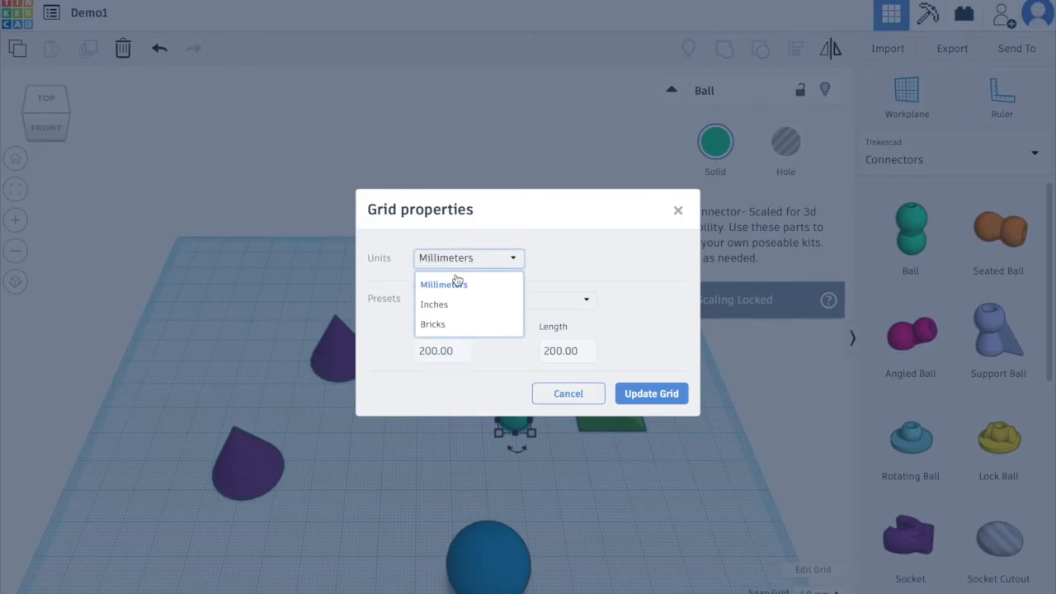
click(447, 304)
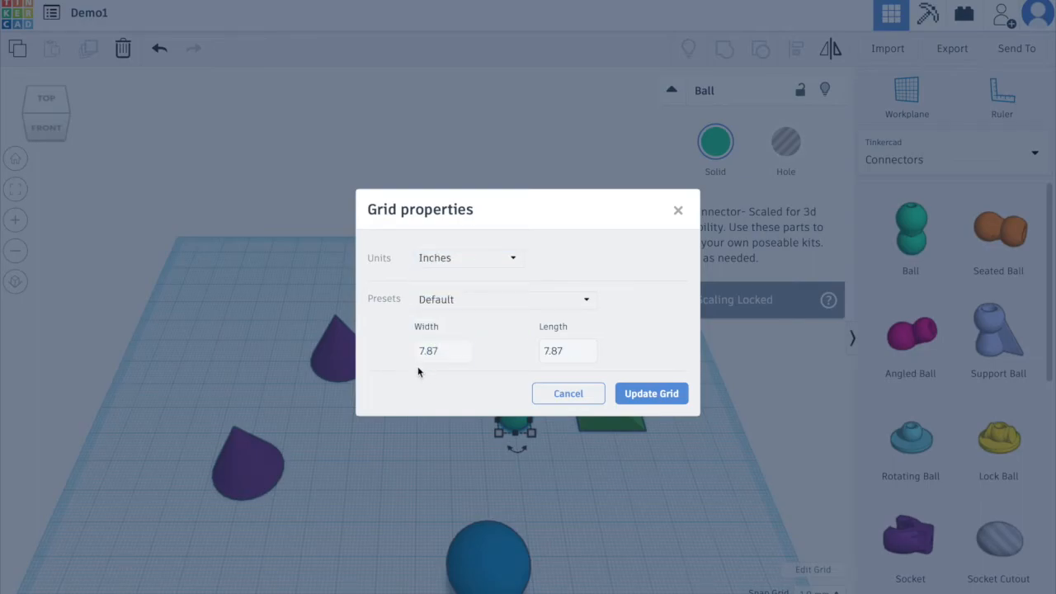
click(474, 262)
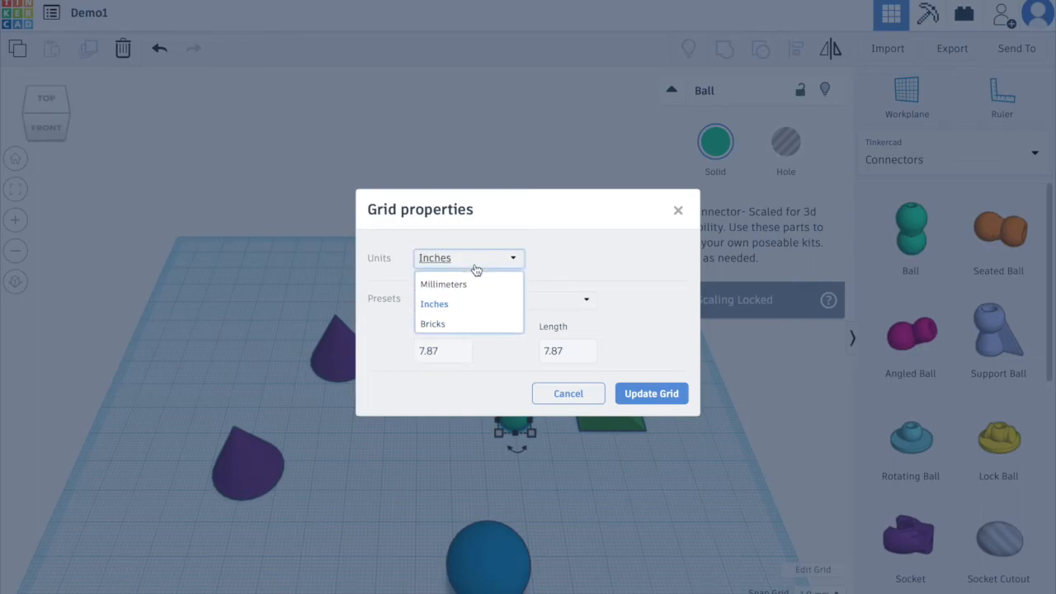
click(454, 285)
click(455, 351)
double_click(456, 351)
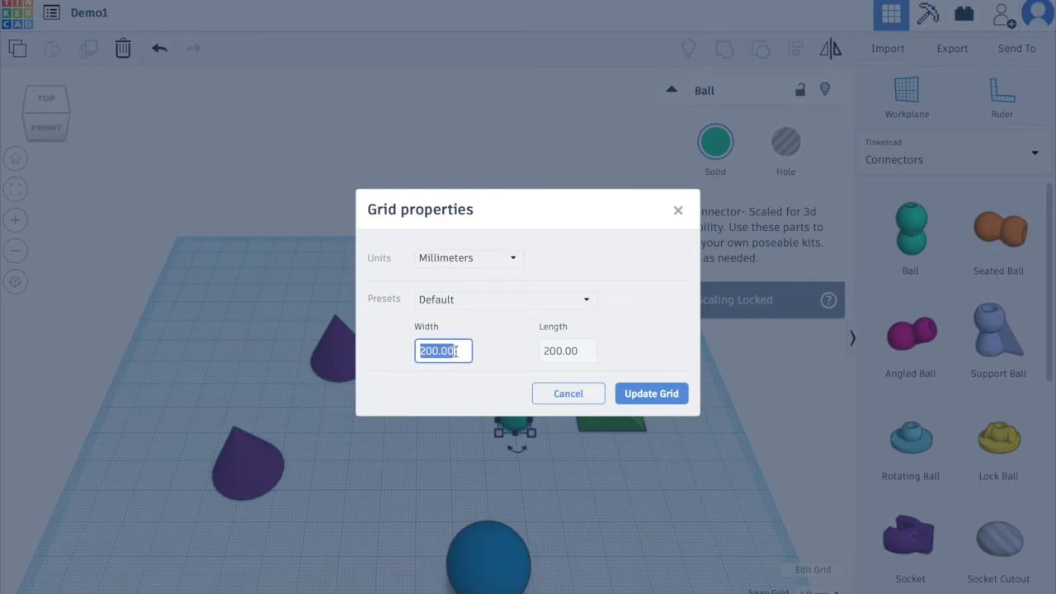
click(678, 211)
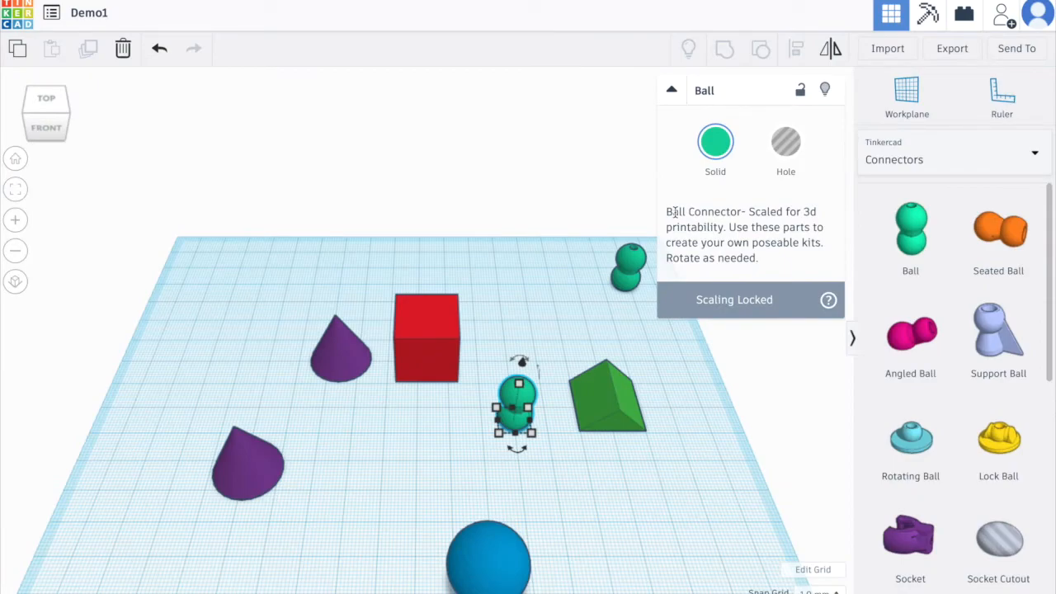
- Nudge the red box 2 mm right in two steps of the 1.0 mm snap grid
click(426, 333)
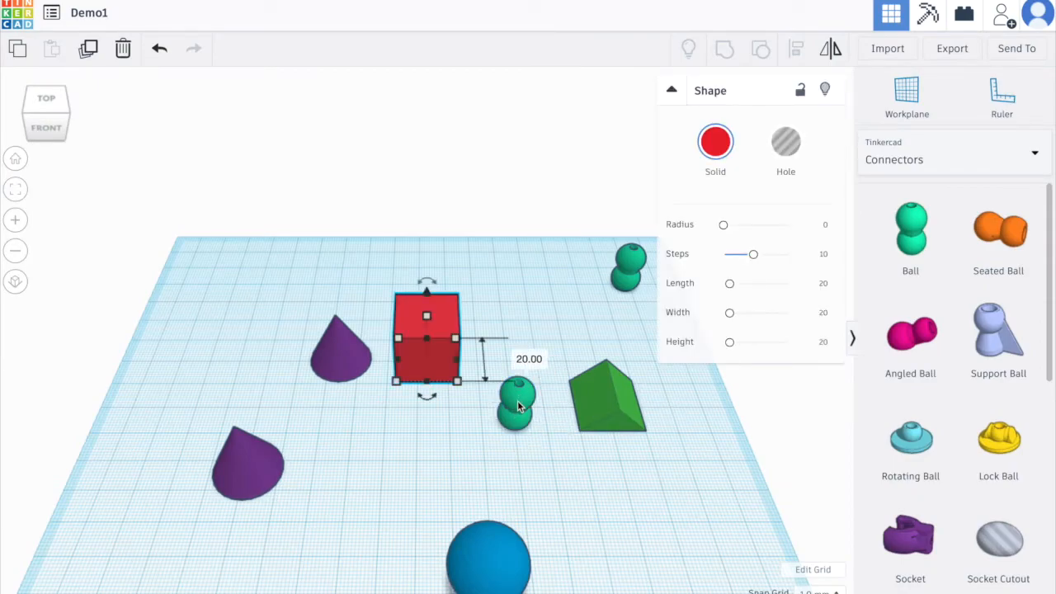
scroll(430, 333, up, 5)
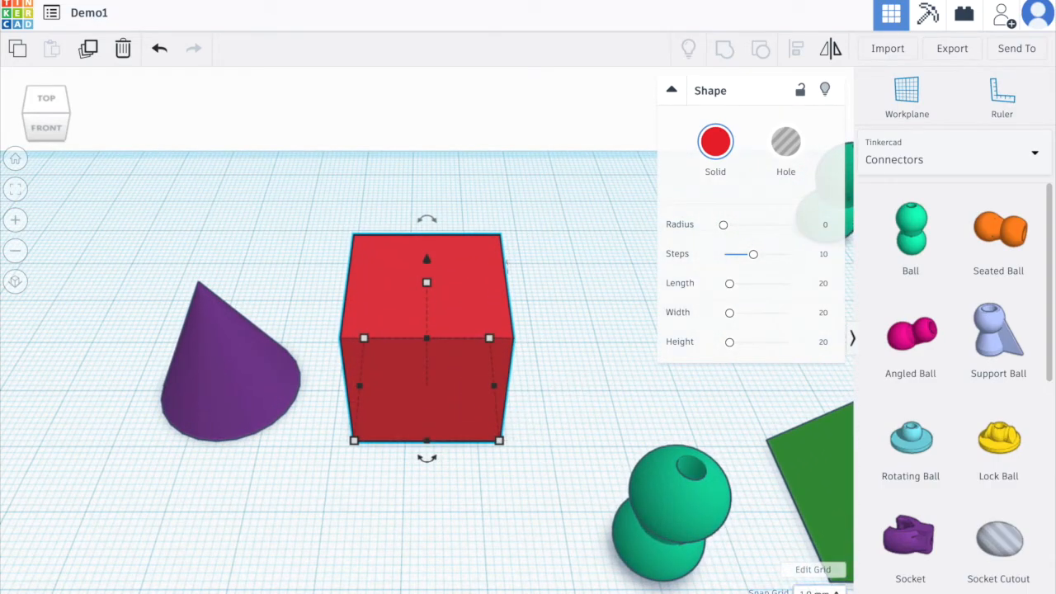
key(Right)
key(Right)
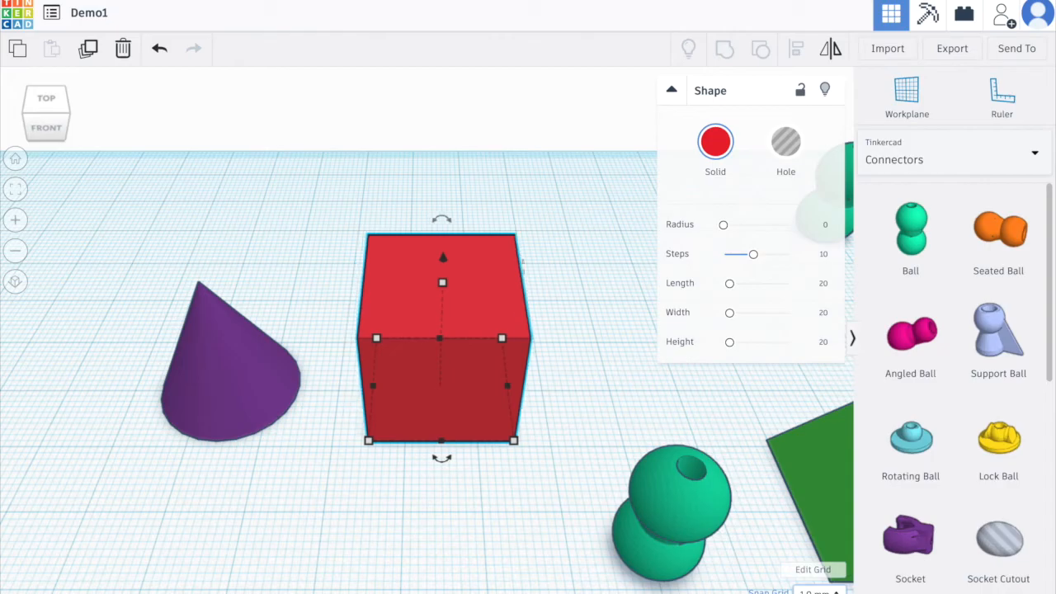
- Set the snap grid to 2.0 mm and nudge the red box three steps right
click(819, 590)
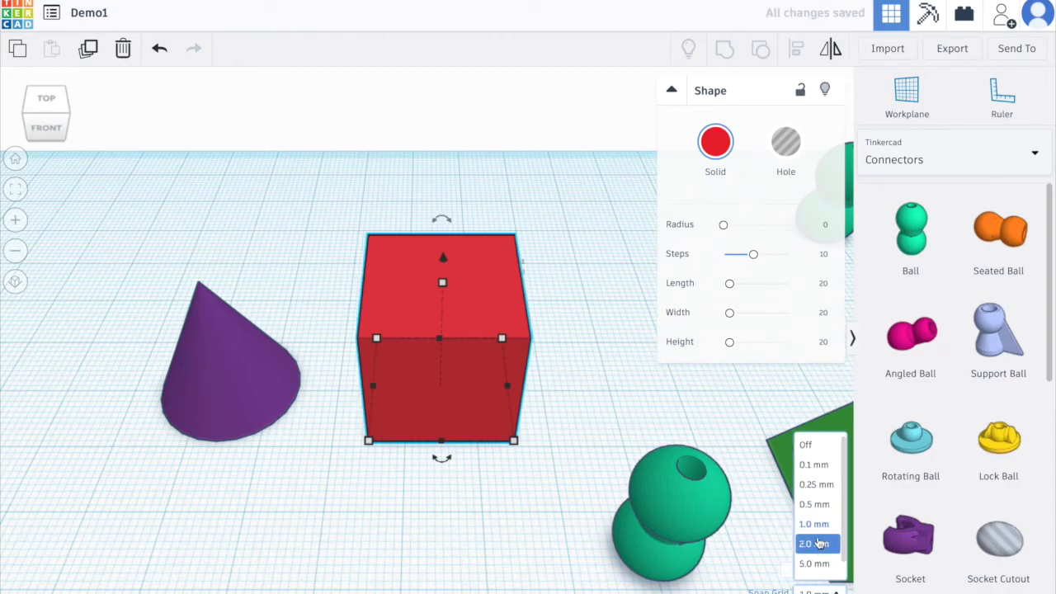
click(819, 543)
key(Right)
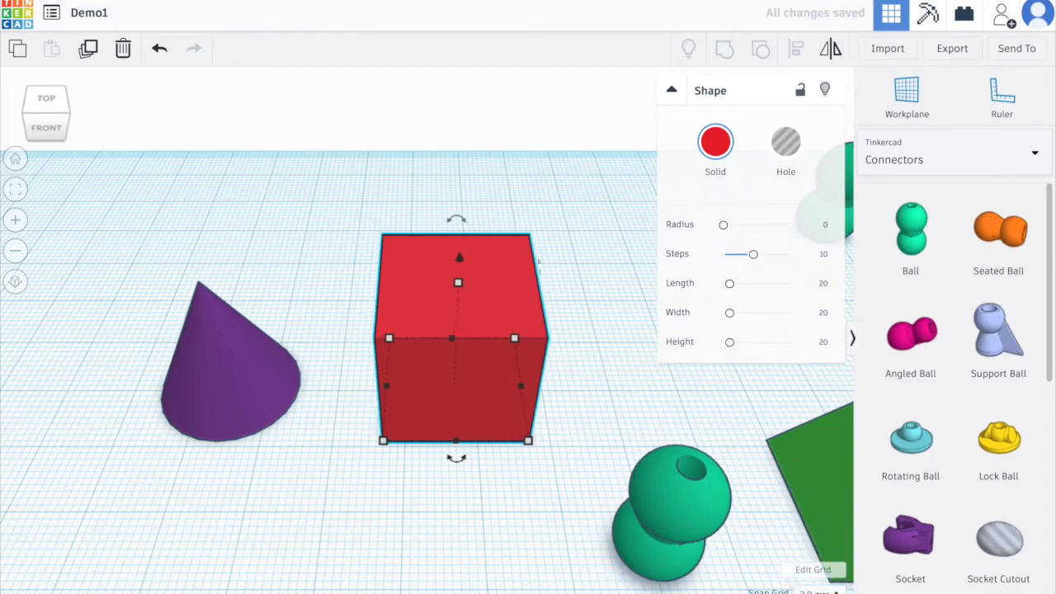
key(Right)
key(Right)
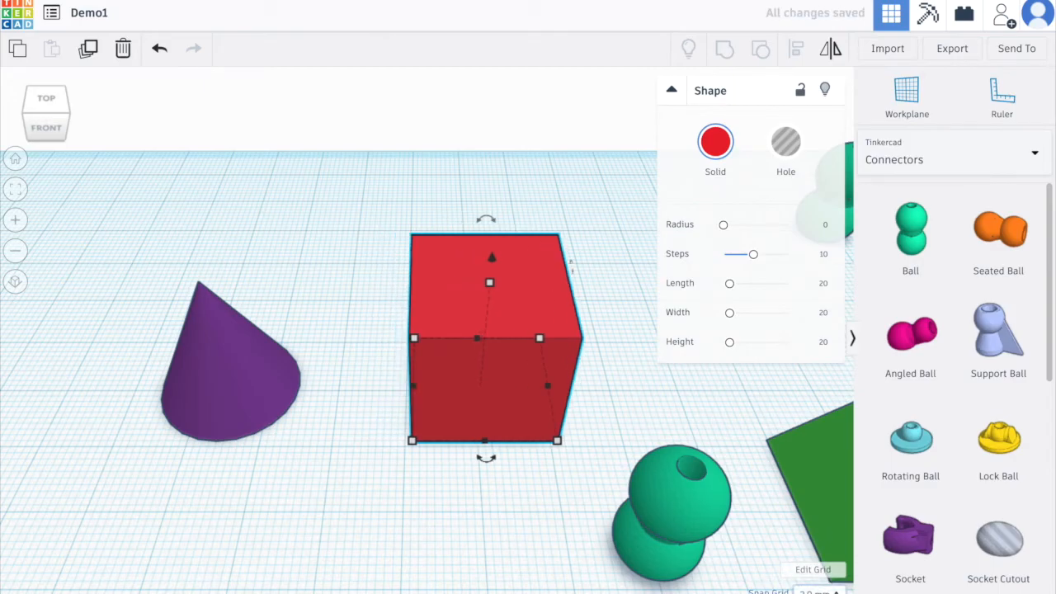
- Set the snap grid to 0.25 mm and nudge the red box two steps right
click(818, 591)
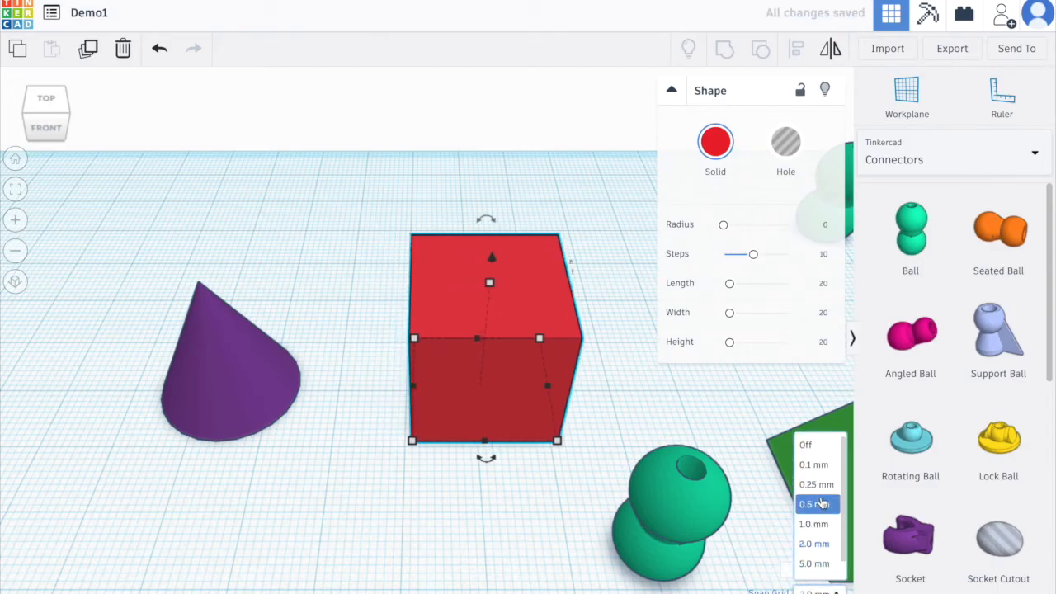
click(817, 484)
key(Right)
key(Right)
- Turn the snap grid off, and set it back to 1.0 mm
click(820, 591)
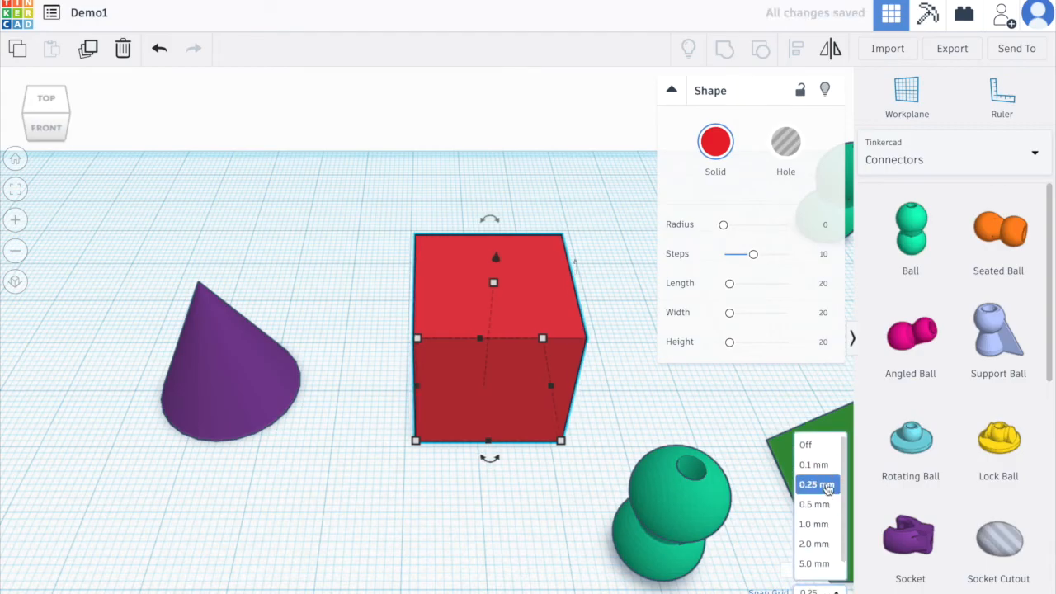
click(827, 445)
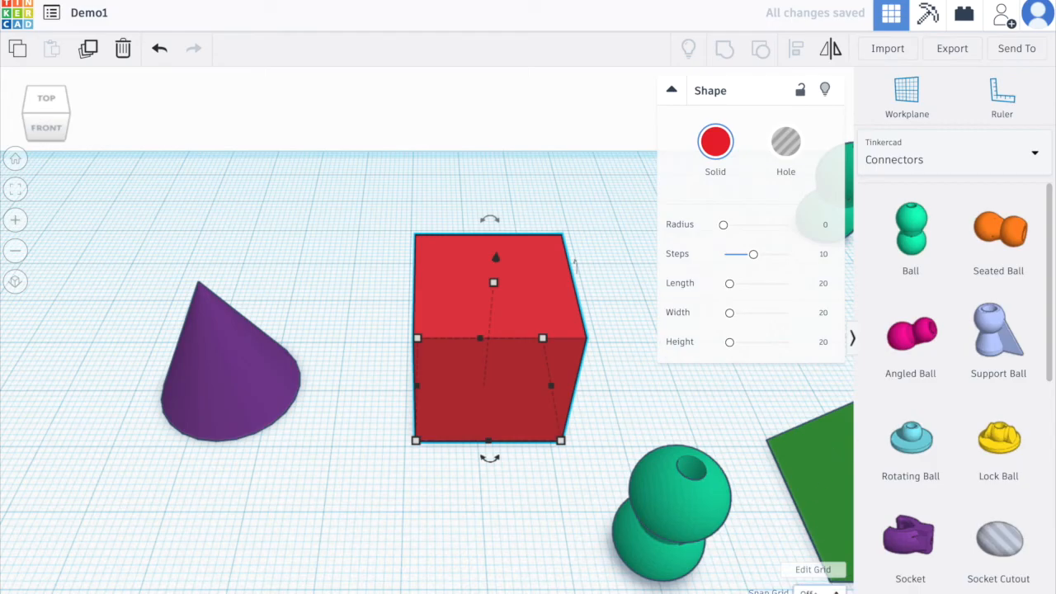
click(820, 590)
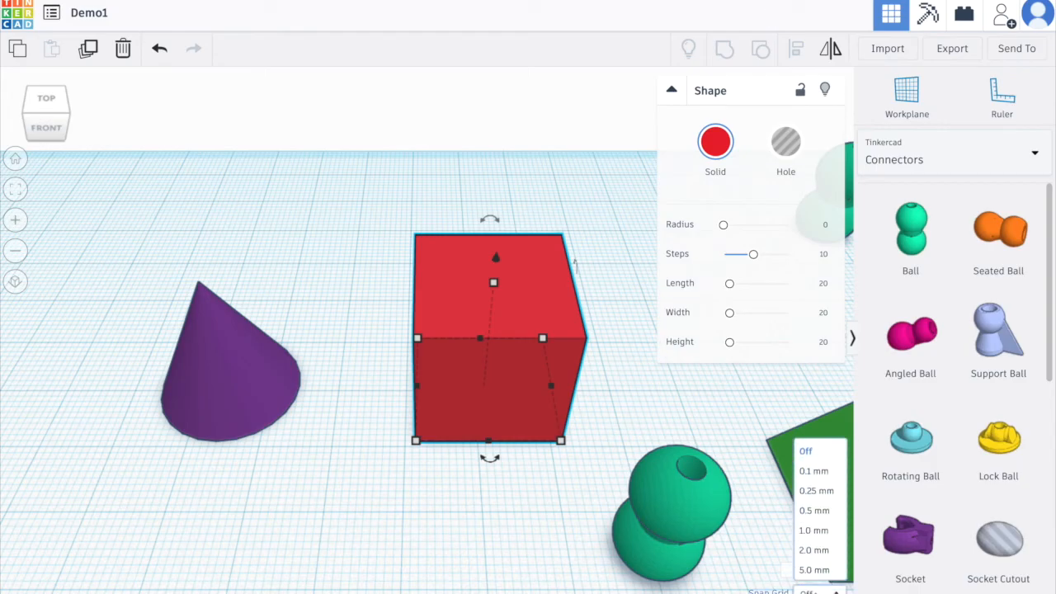
click(821, 531)
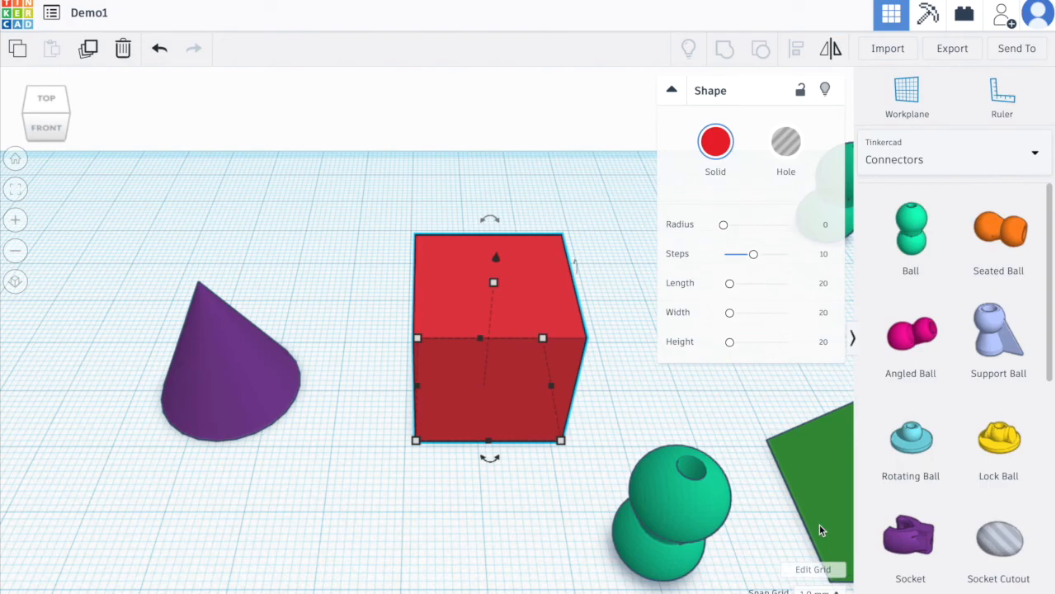